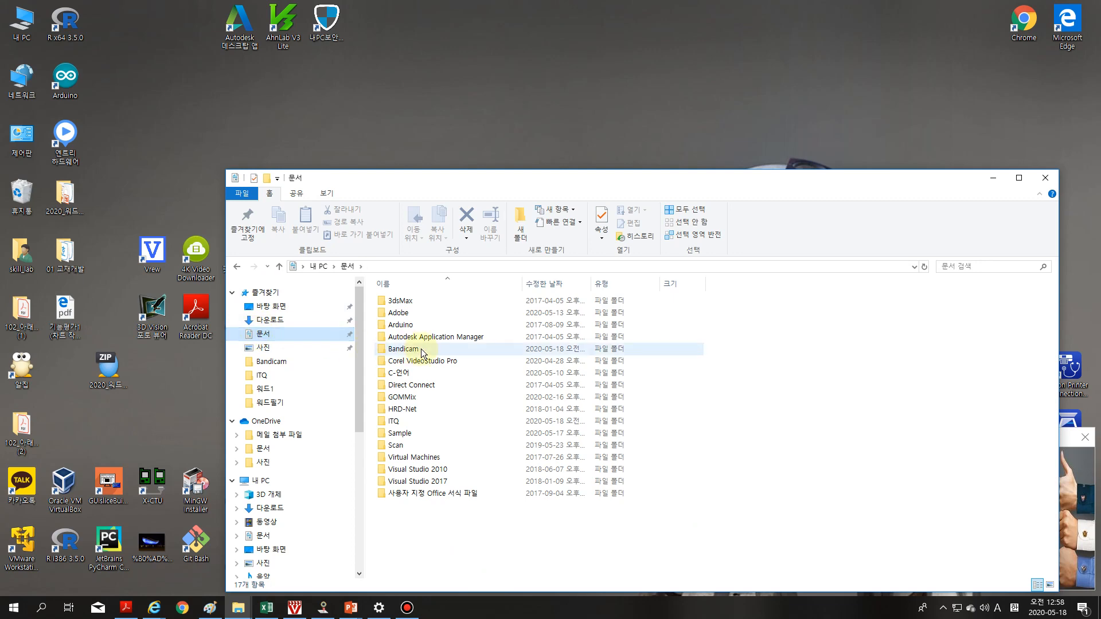
# Step: Open the Hangul document stored in the ITQ folder under Documents
pyautogui.click(394, 425)
pyautogui.doubleClick(394, 428)
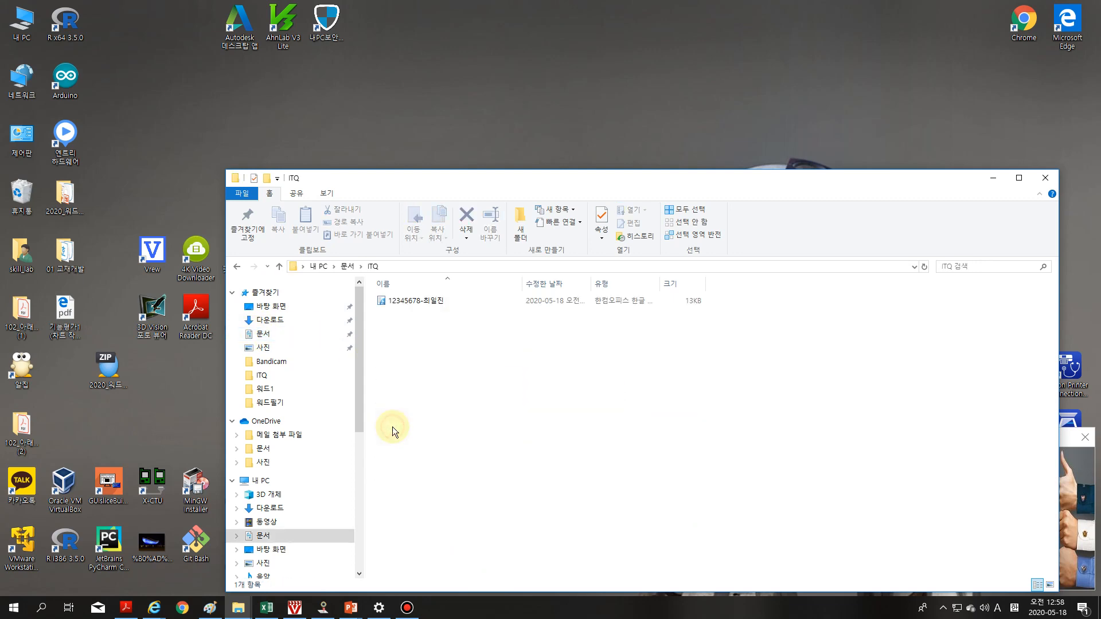
pyautogui.doubleClick(533, 173)
pyautogui.click(176, 128)
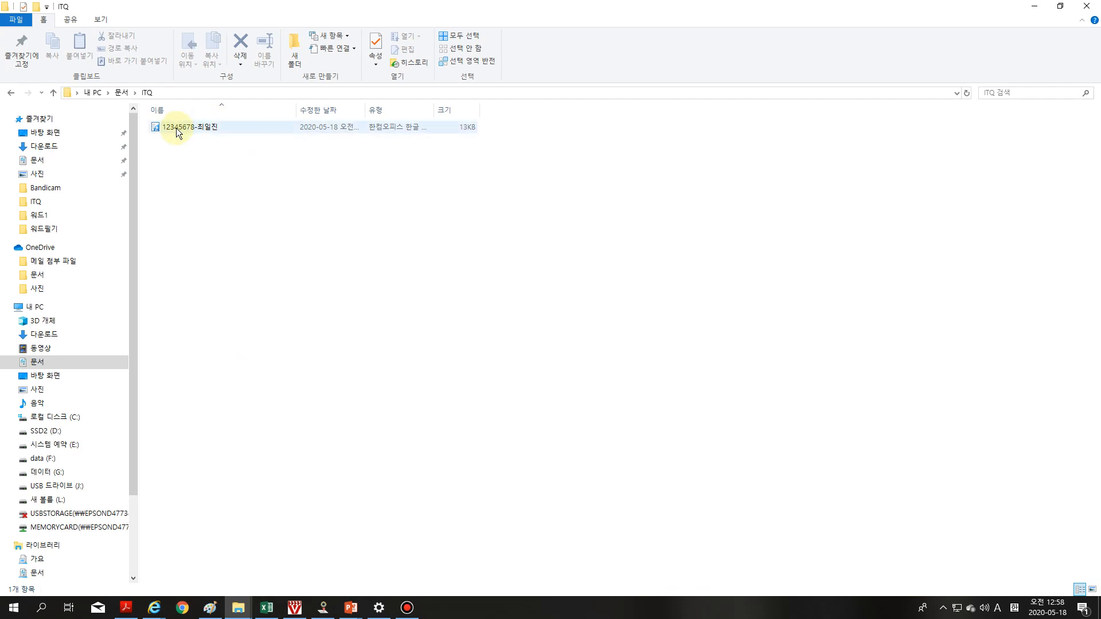
pyautogui.doubleClick(176, 128)
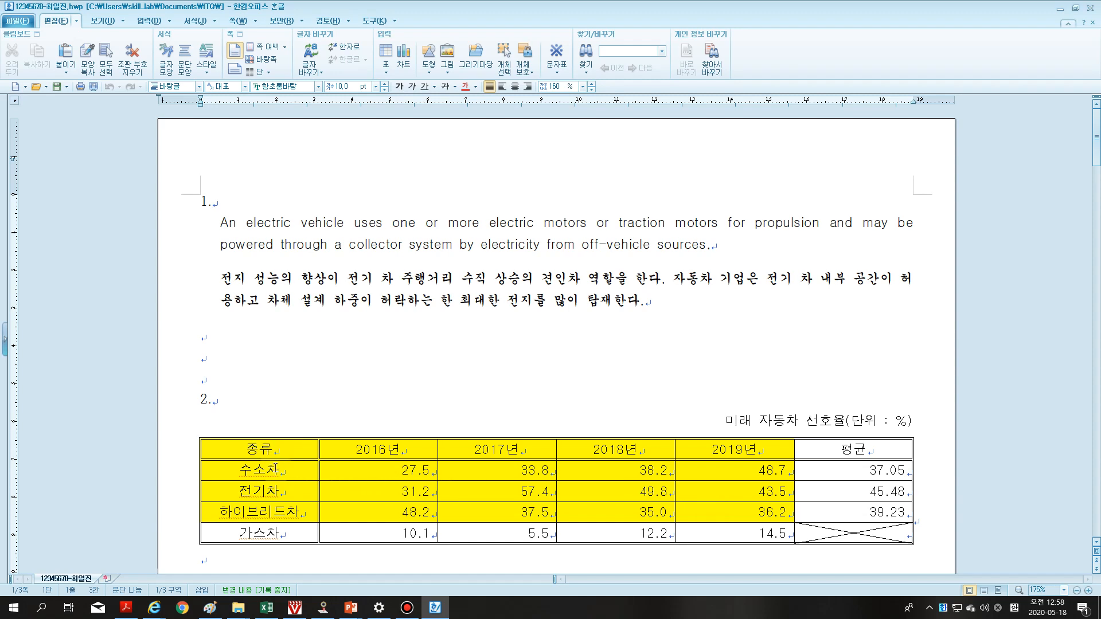
# Step: Create a chart from the yellow table cells, covering 종류 through 2019년 and the rows down to 하이브리드차
pyautogui.moveTo(237, 447); pyautogui.dragTo(761, 510)
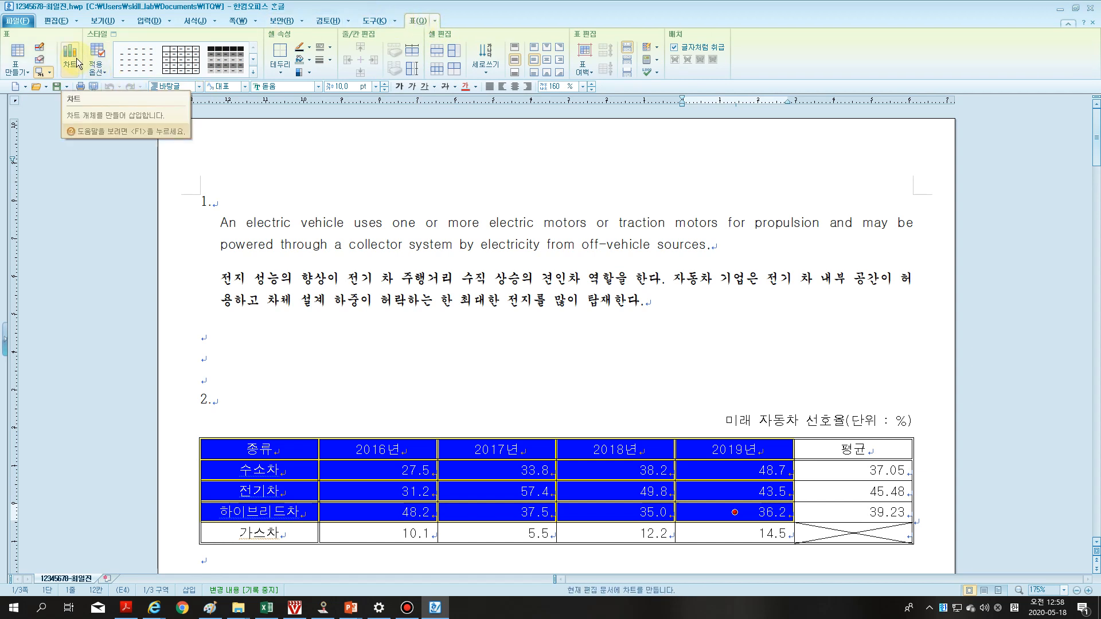
pyautogui.rightClick(403, 452)
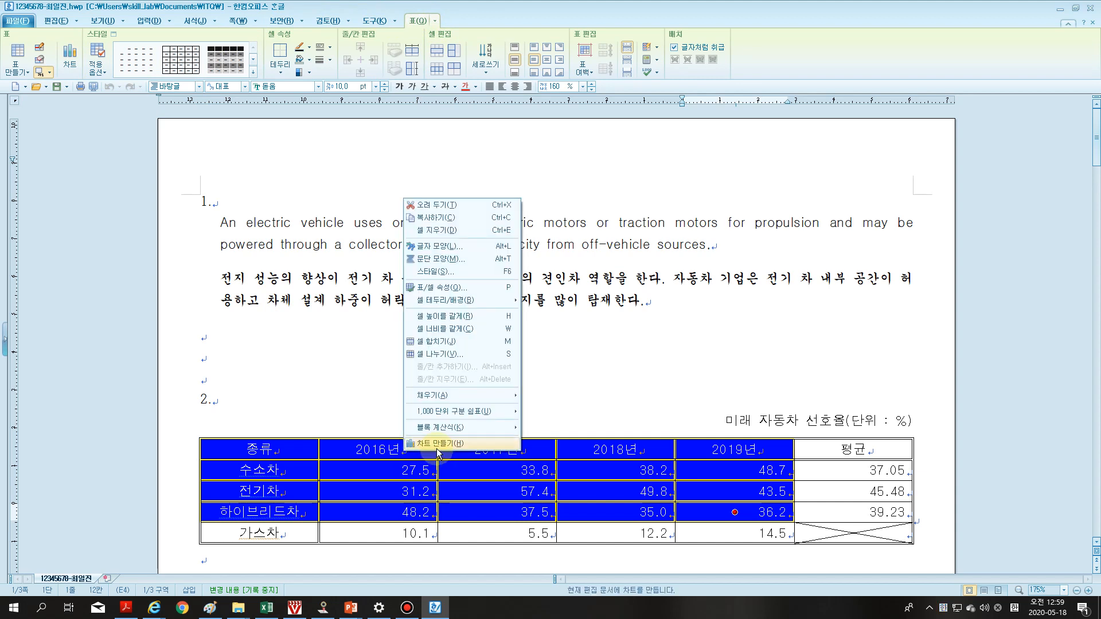
pyautogui.rightClick(371, 451)
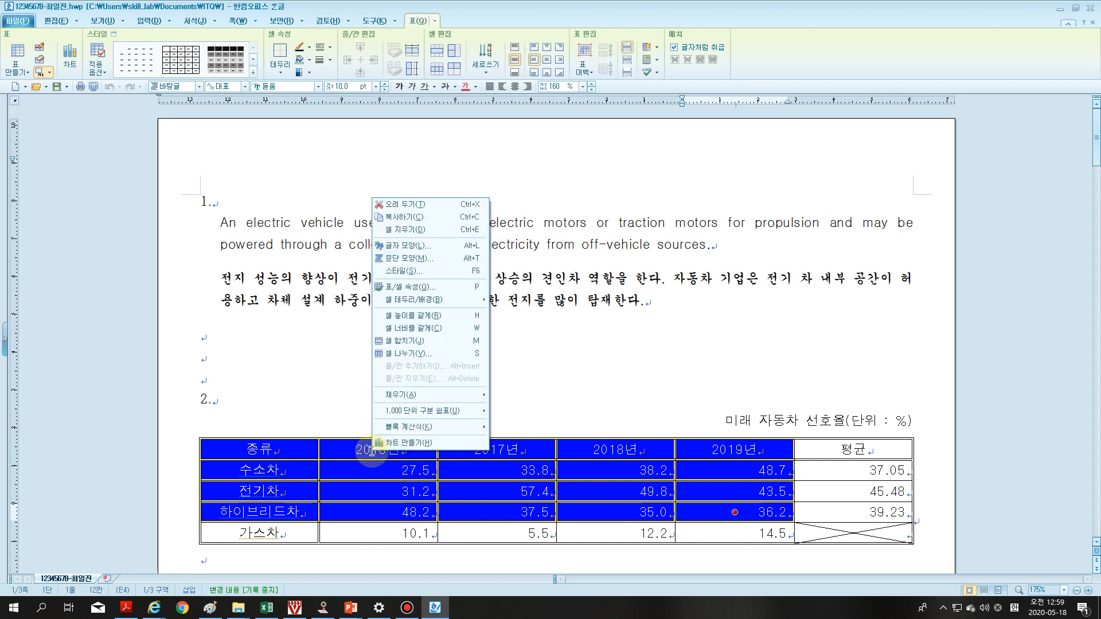
pyautogui.click(404, 443)
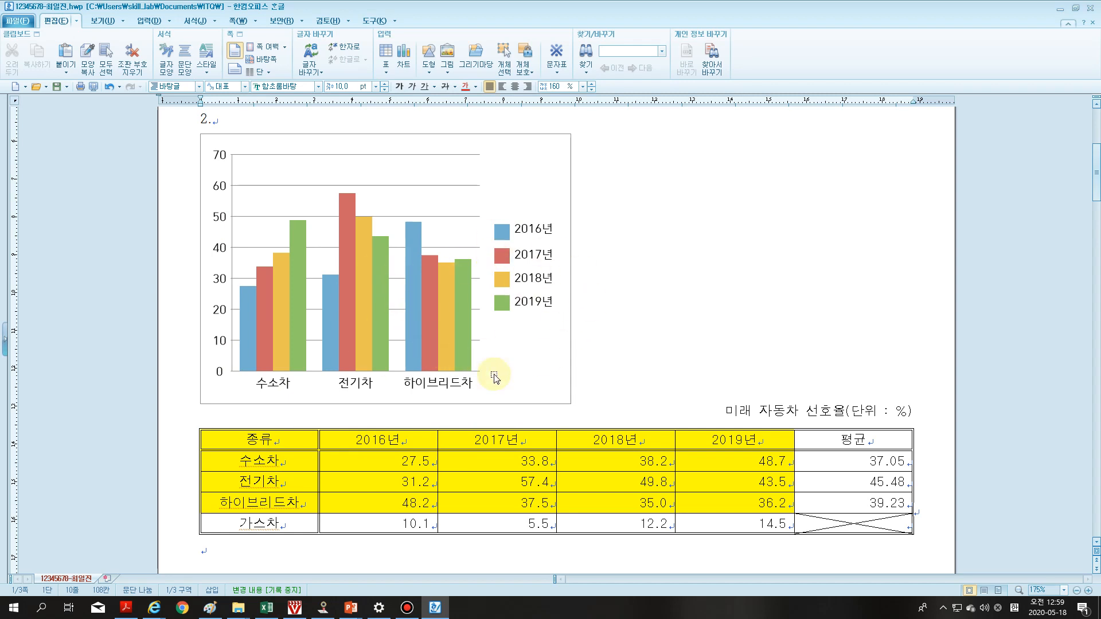
# Step: Set the chart to 글자처럼 취급 and widen it to match the table, about 188 mm
pyautogui.click(557, 320)
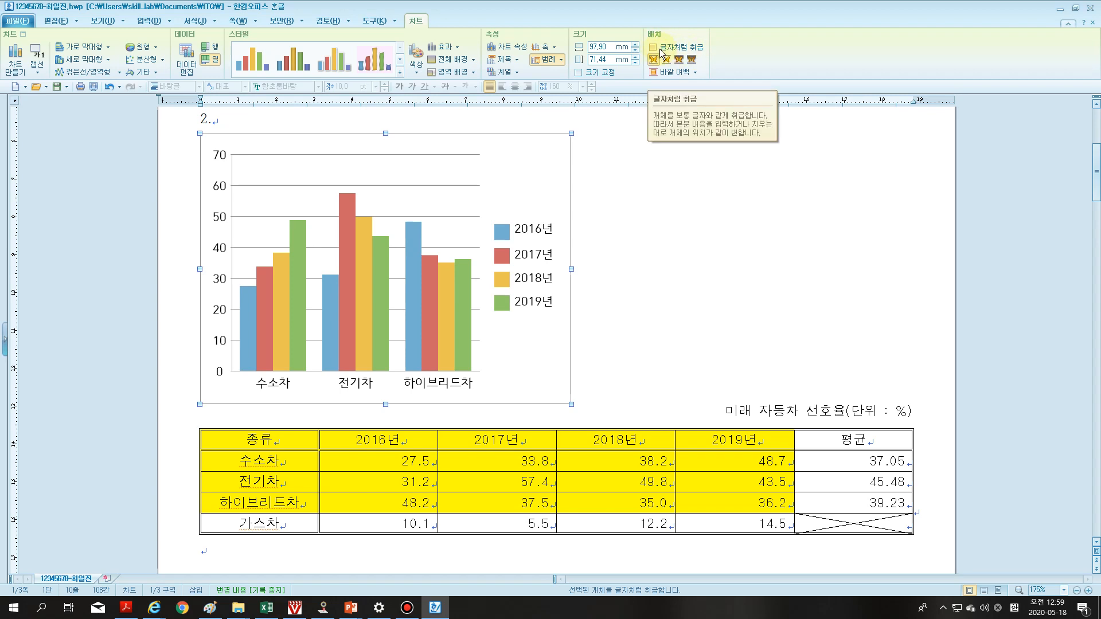
pyautogui.rightClick(539, 212)
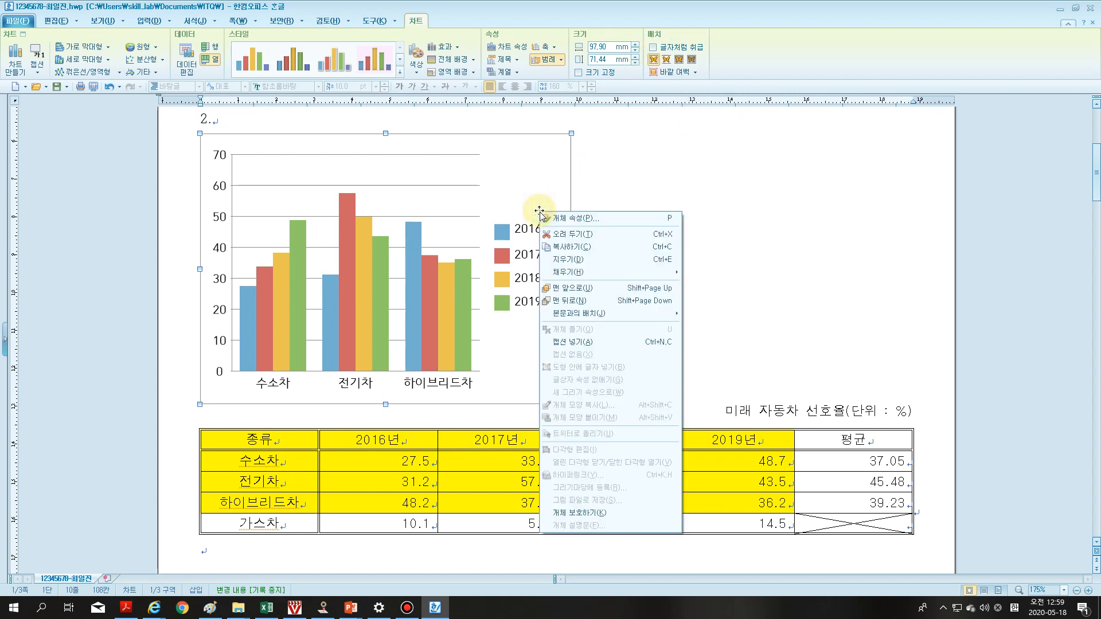
pyautogui.click(534, 172)
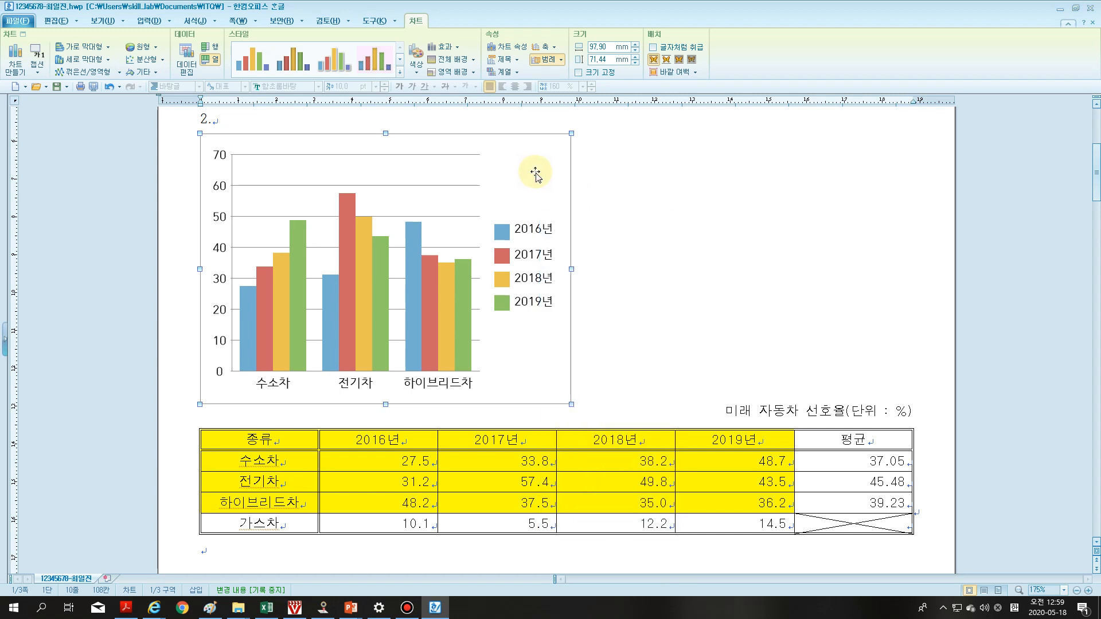
pyautogui.press('p')
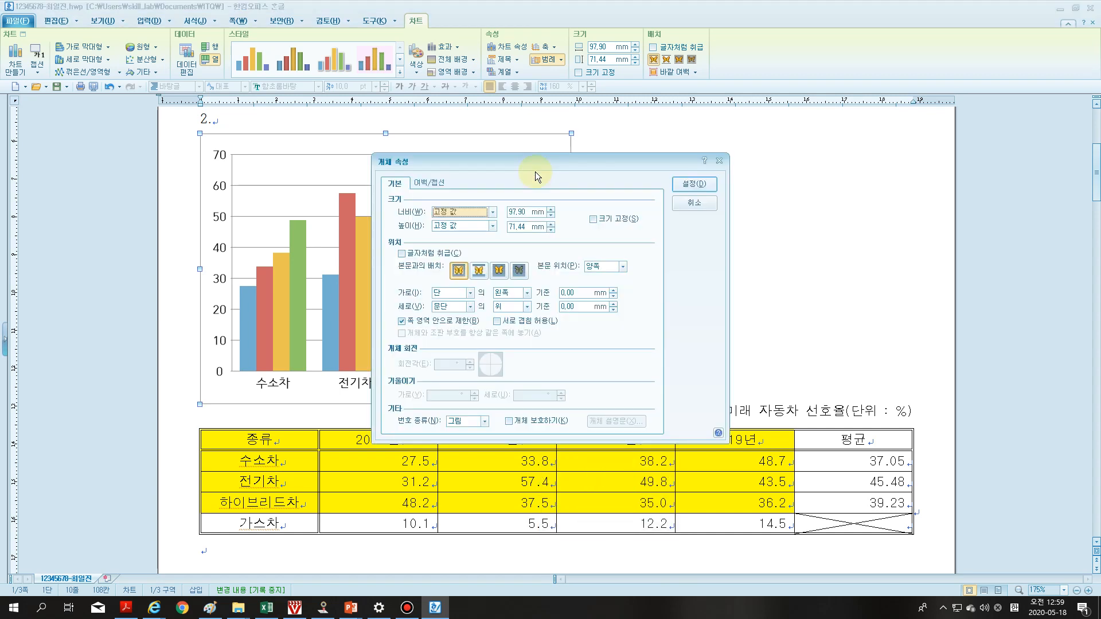
pyautogui.click(422, 259)
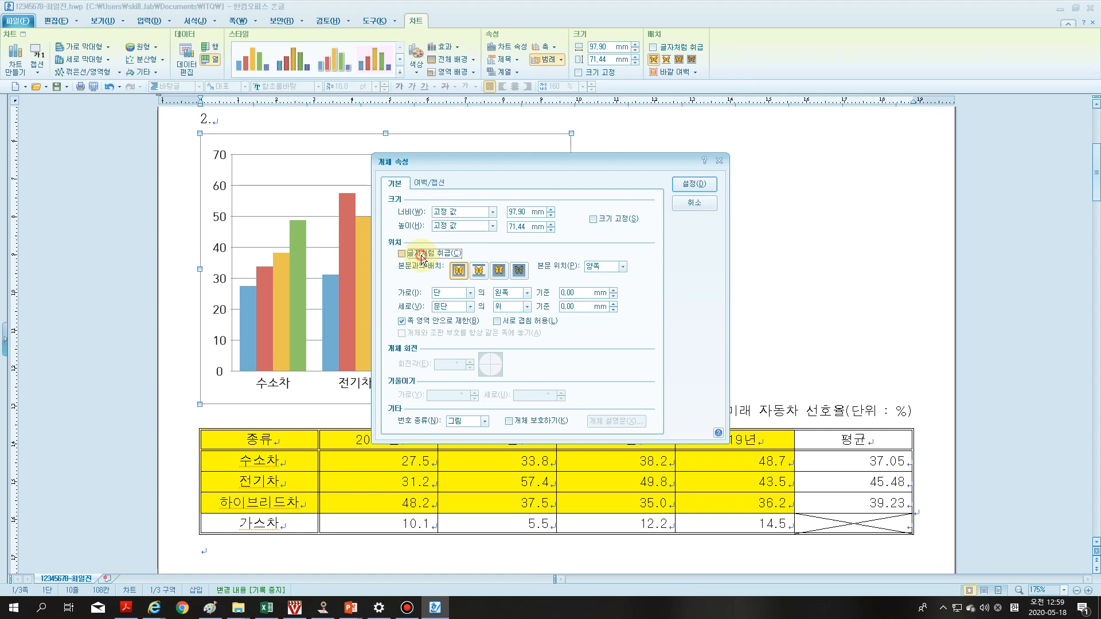
pyautogui.click(695, 183)
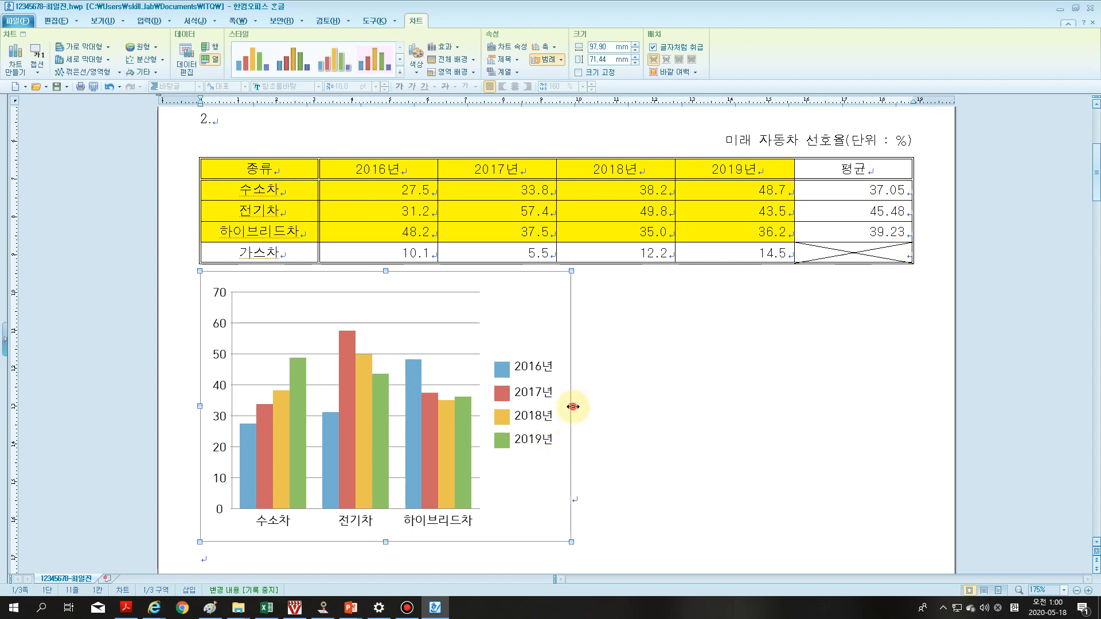
pyautogui.moveTo(573, 406); pyautogui.dragTo(916, 409)
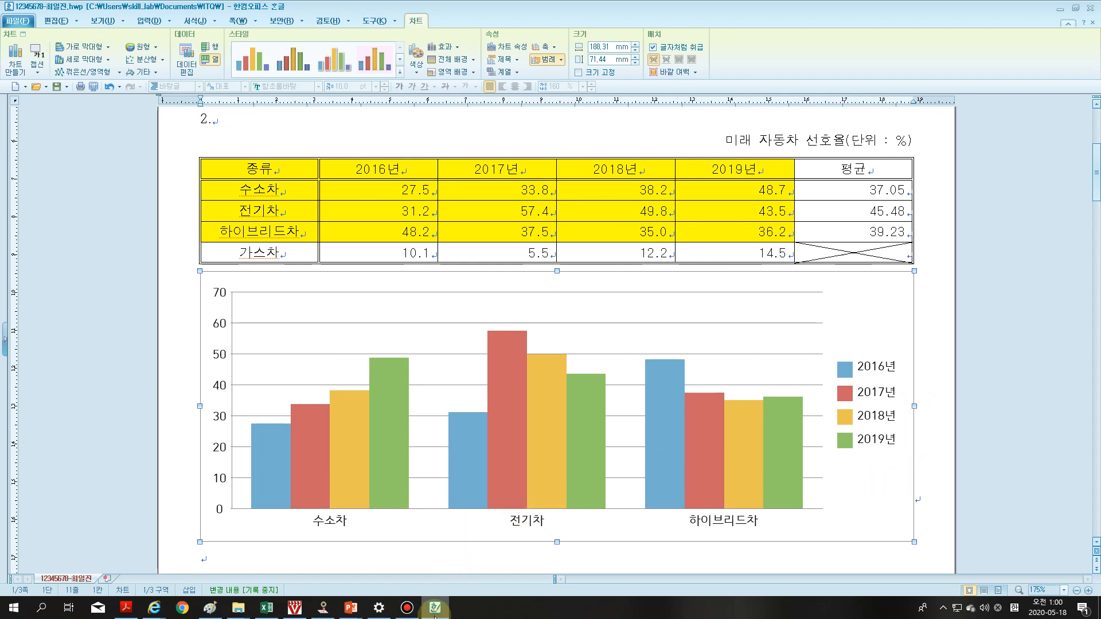
# Step: Switch to the chart-making PDF in Acrobat Reader and highlight the words "차트 만들기" in instruction 2
pyautogui.click(122, 611)
pyautogui.scroll(-2, 301, 479)
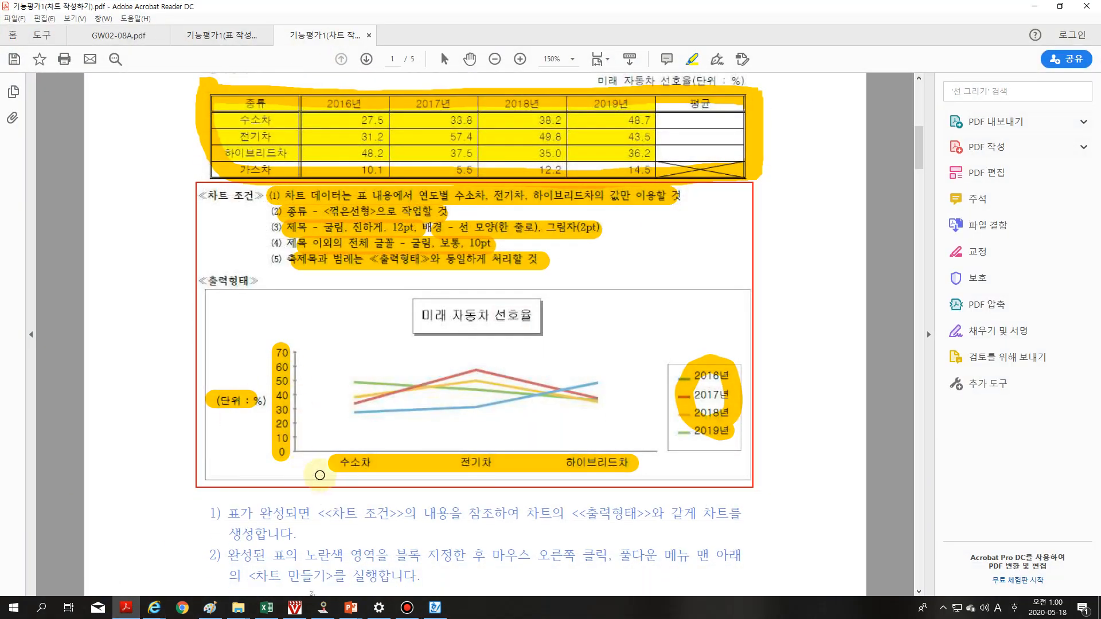
pyautogui.moveTo(918, 148); pyautogui.dragTo(922, 176)
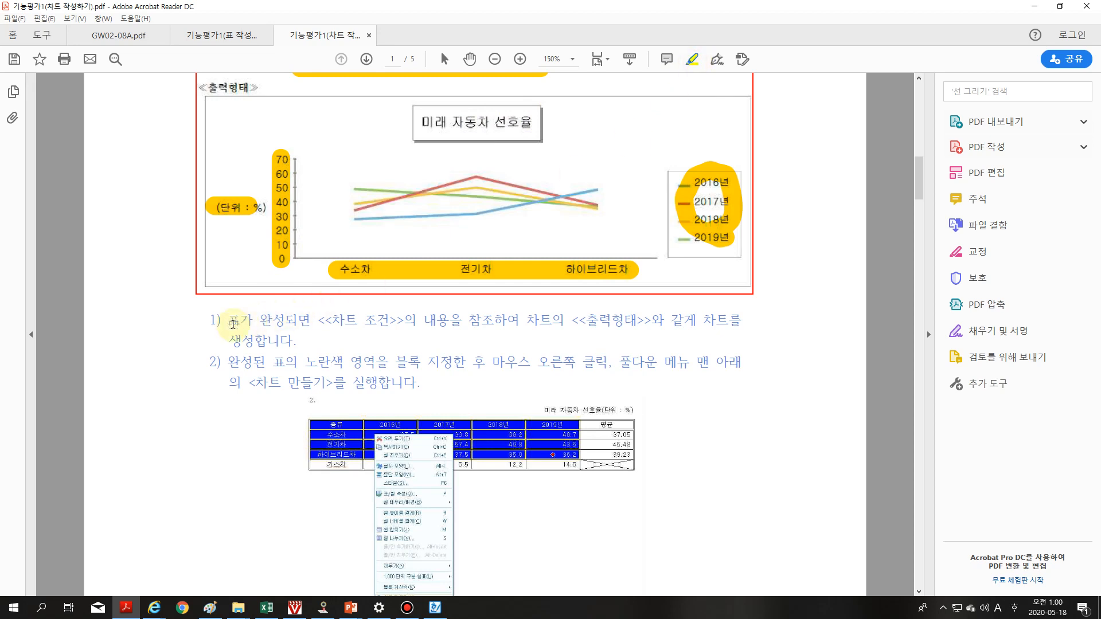
pyautogui.moveTo(252, 382); pyautogui.dragTo(347, 383)
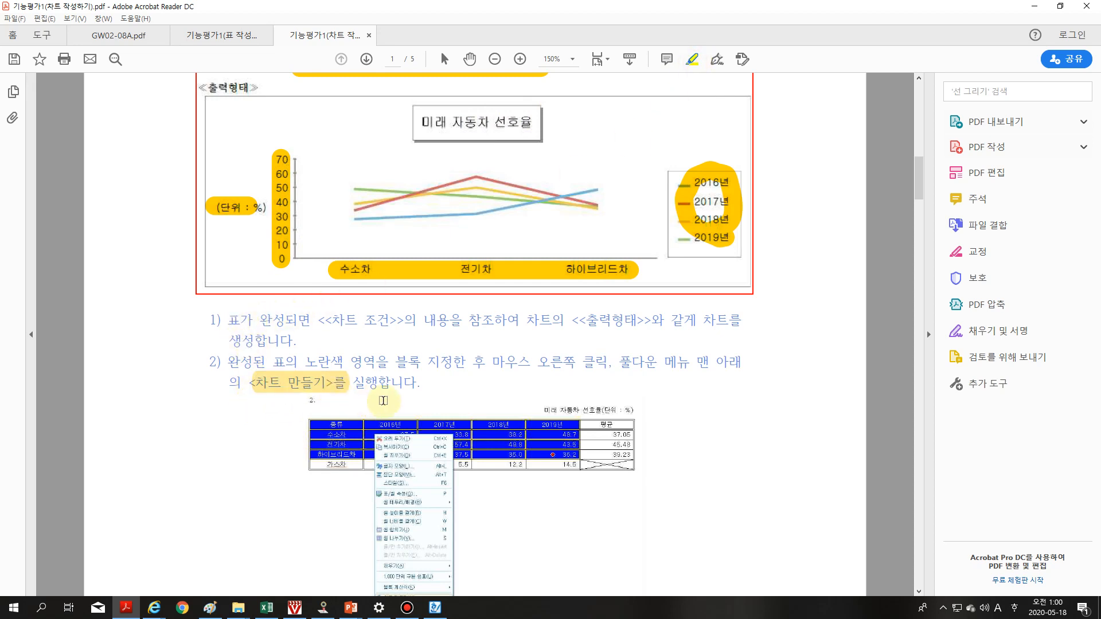
pyautogui.scroll(-1, 410, 401)
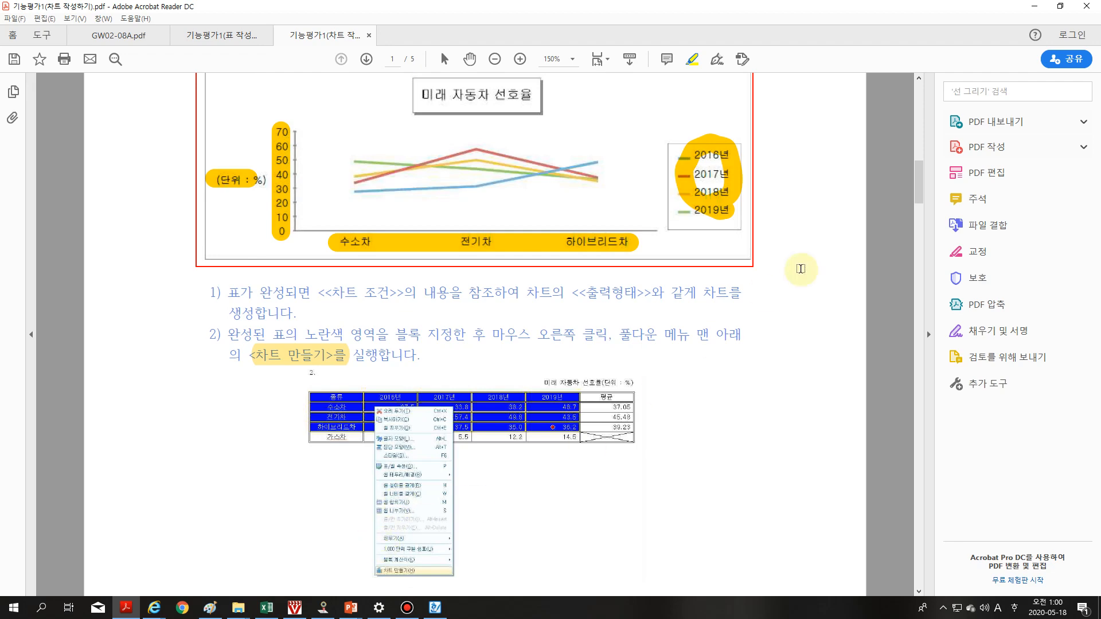
# Step: Highlight instruction 4 about matching the chart to the table width and the note below it about making the chart editable
pyautogui.moveTo(921, 196); pyautogui.dragTo(929, 231)
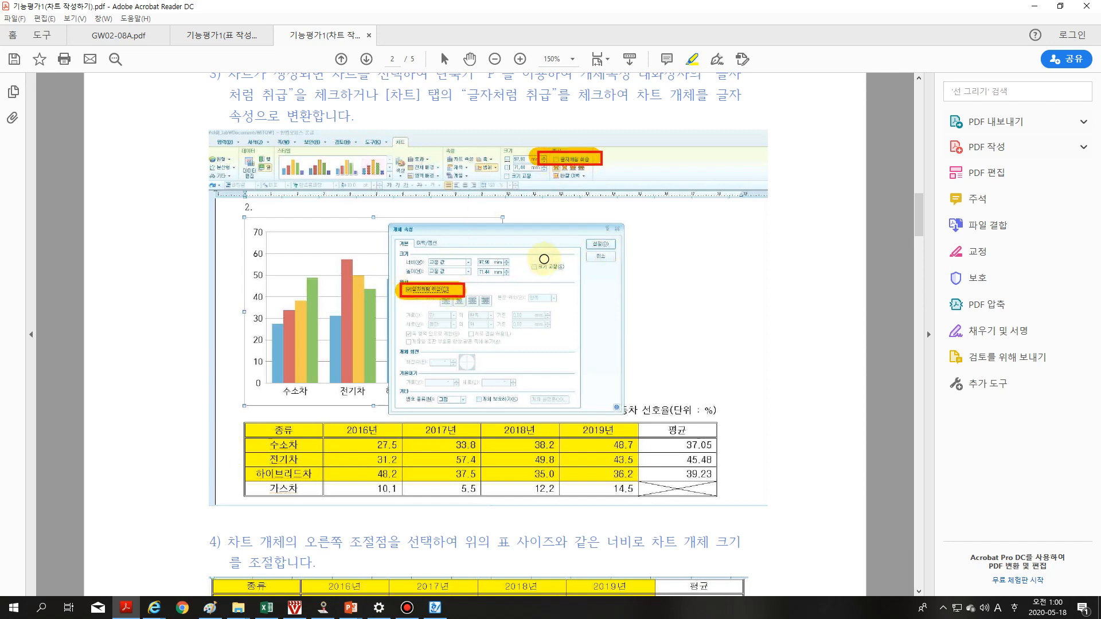
pyautogui.moveTo(916, 216); pyautogui.dragTo(922, 287)
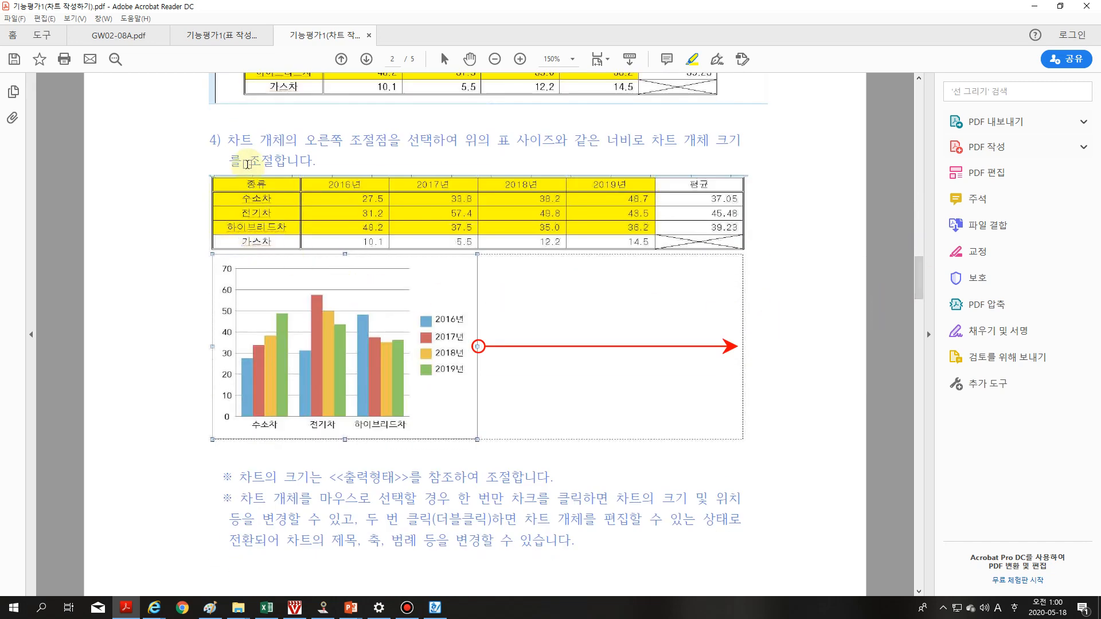
pyautogui.moveTo(239, 142); pyautogui.dragTo(396, 174)
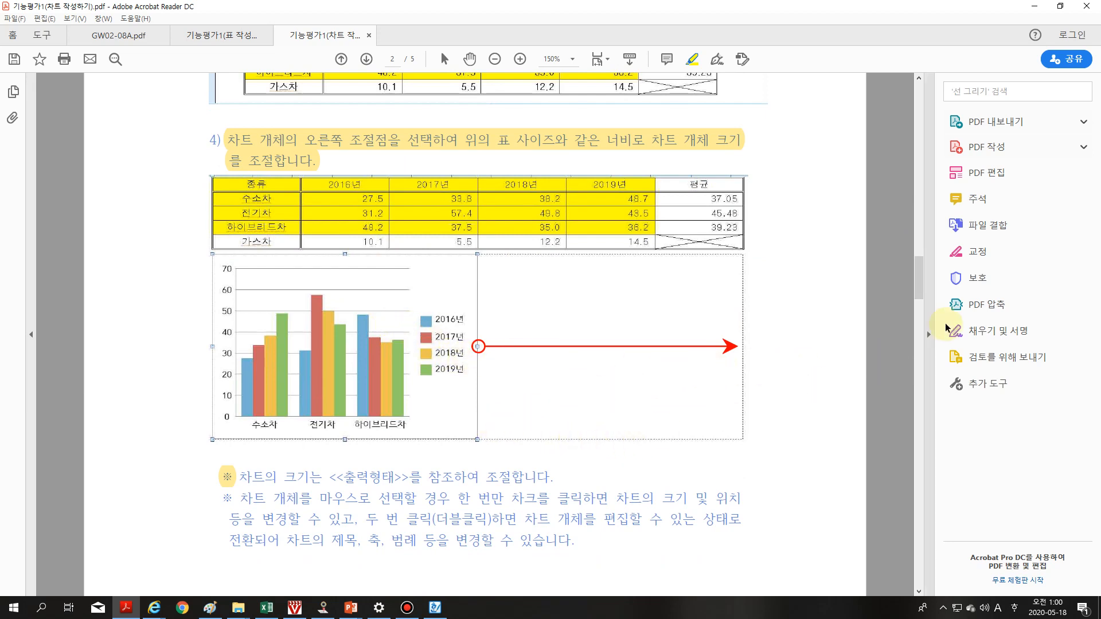
pyautogui.moveTo(923, 291)
pyautogui.mouseDown()
pyautogui.moveTo(921, 307)
pyautogui.moveTo(927, 291)
pyautogui.mouseUp()
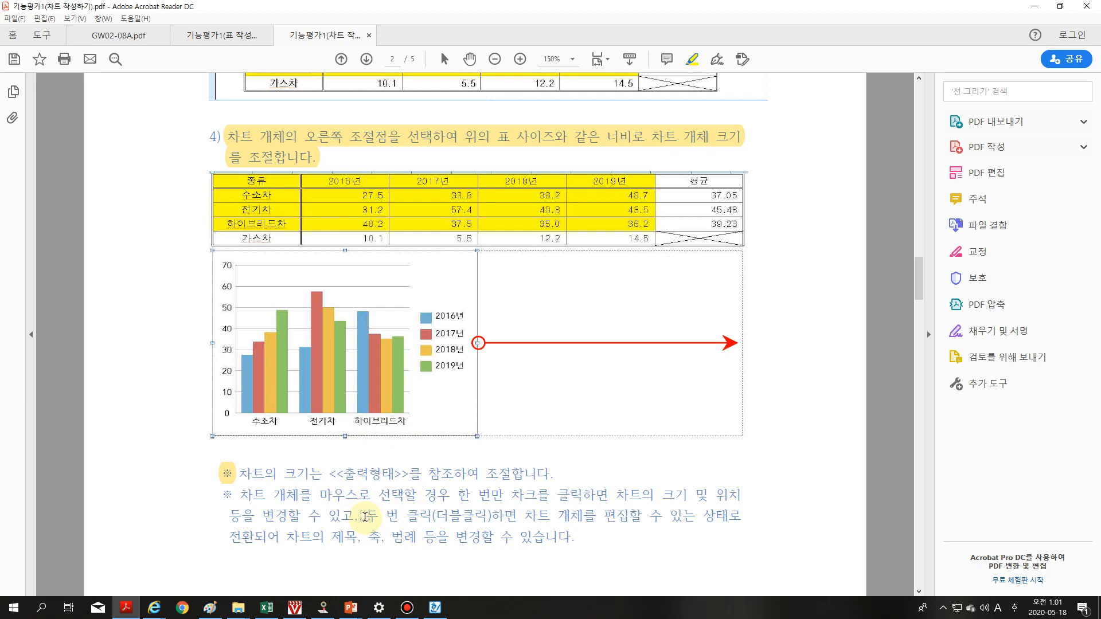
pyautogui.moveTo(365, 517); pyautogui.dragTo(659, 558)
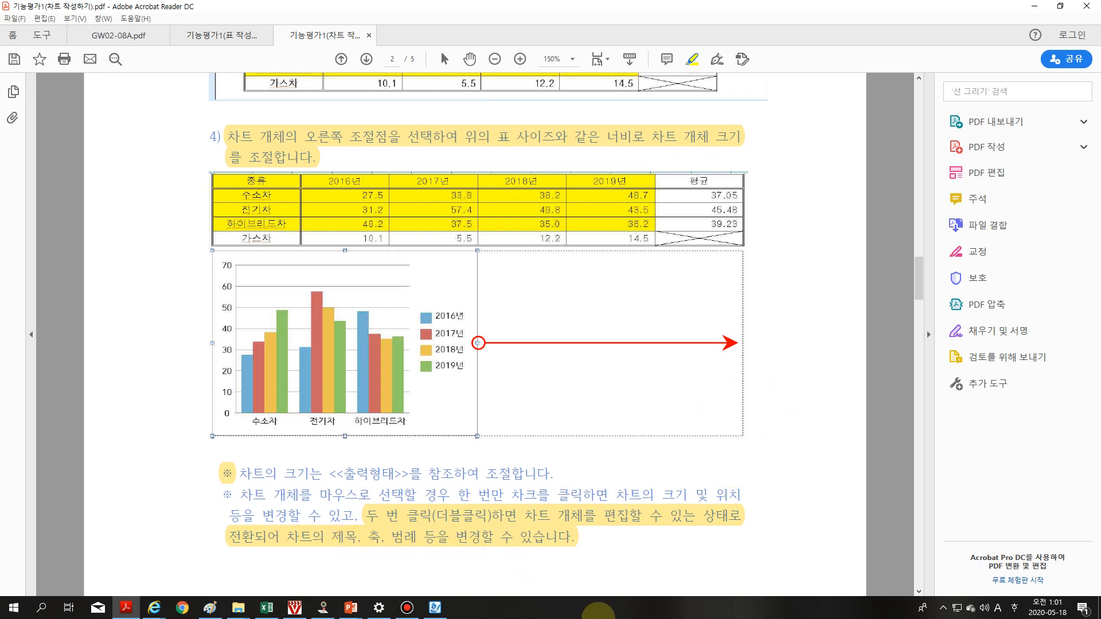
# Step: Return to the Hangul document and put the bar chart into editing mode
pyautogui.click(436, 608)
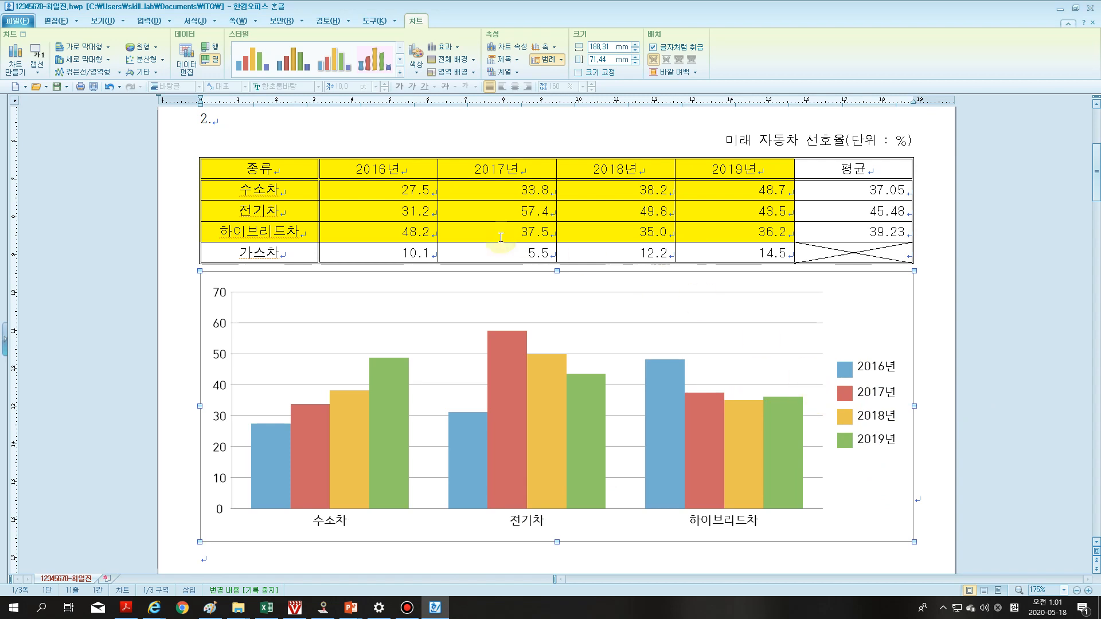
pyautogui.rightClick(846, 314)
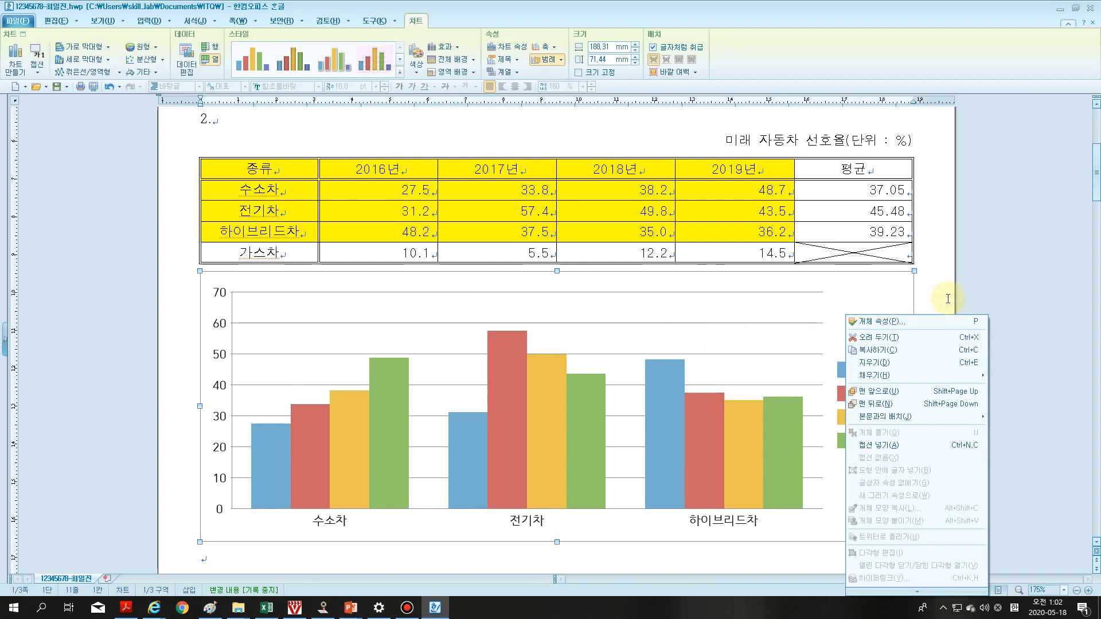
pyautogui.click(860, 295)
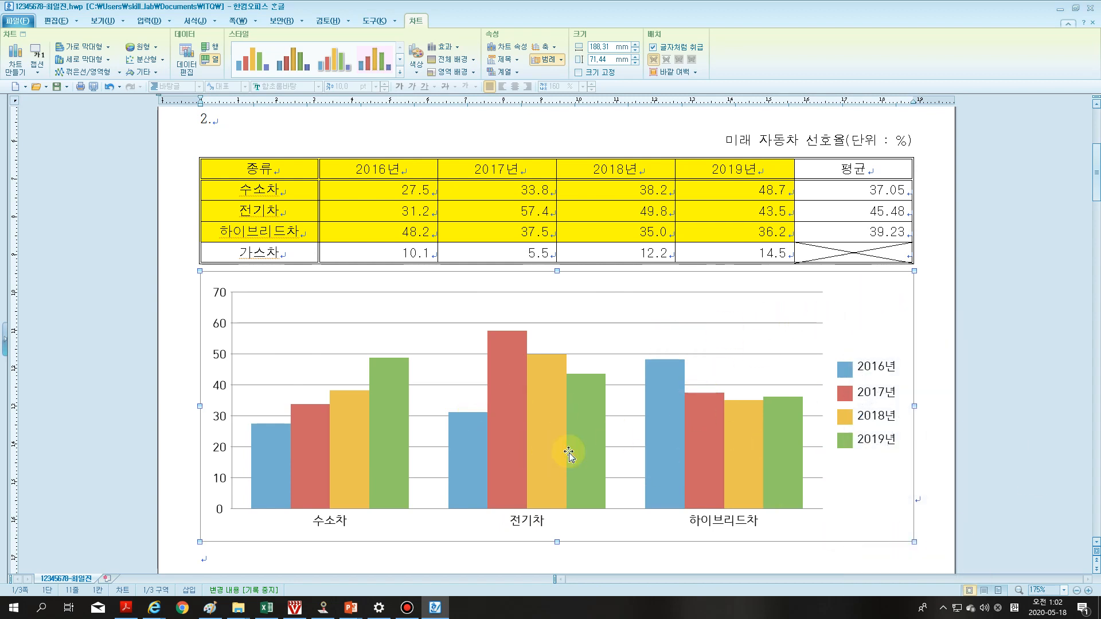
pyautogui.click(509, 421)
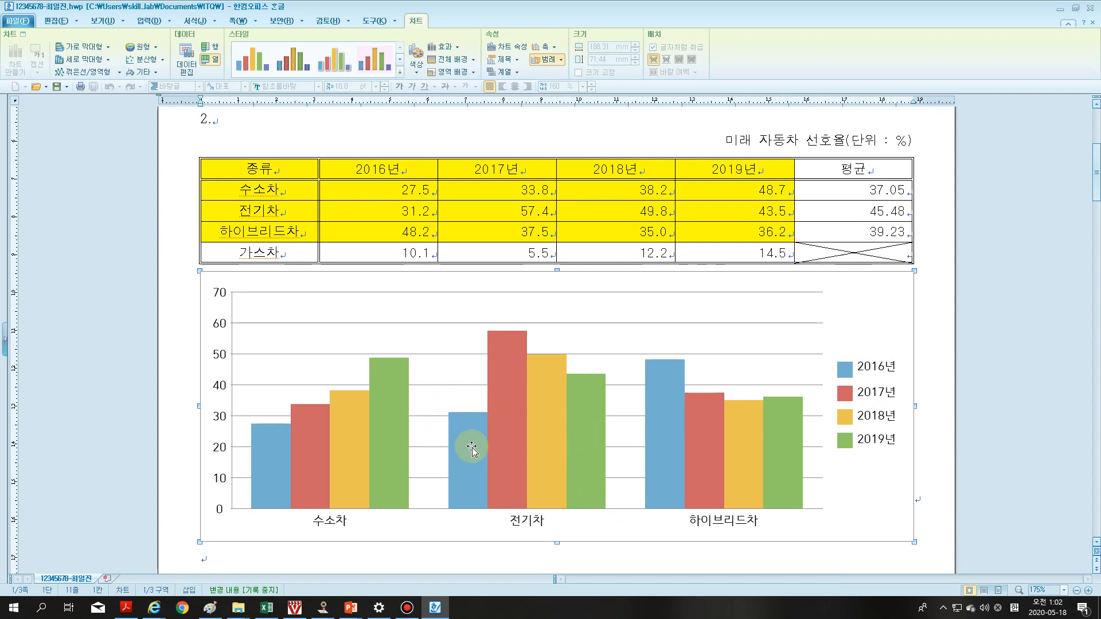
pyautogui.rightClick(521, 385)
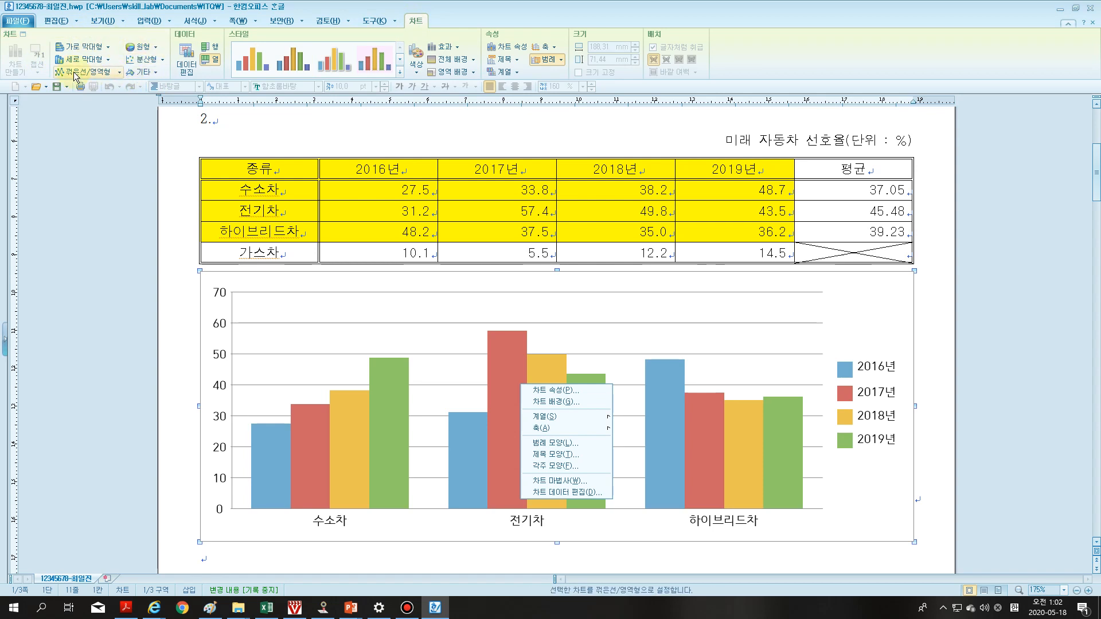
pyautogui.click(115, 72)
pyautogui.click(118, 71)
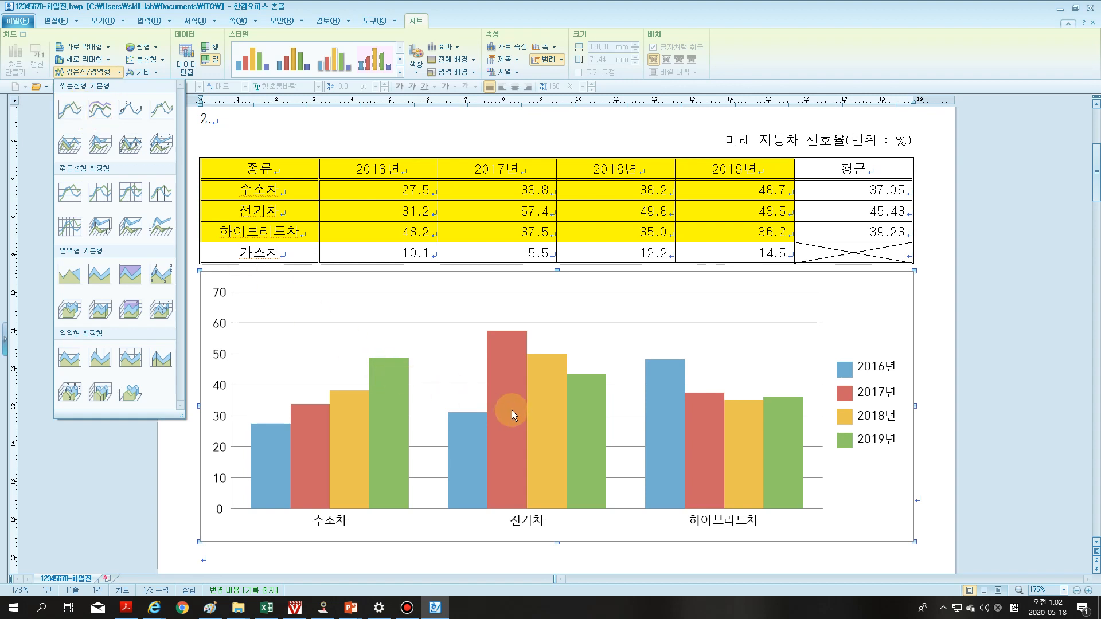
pyautogui.click(532, 397)
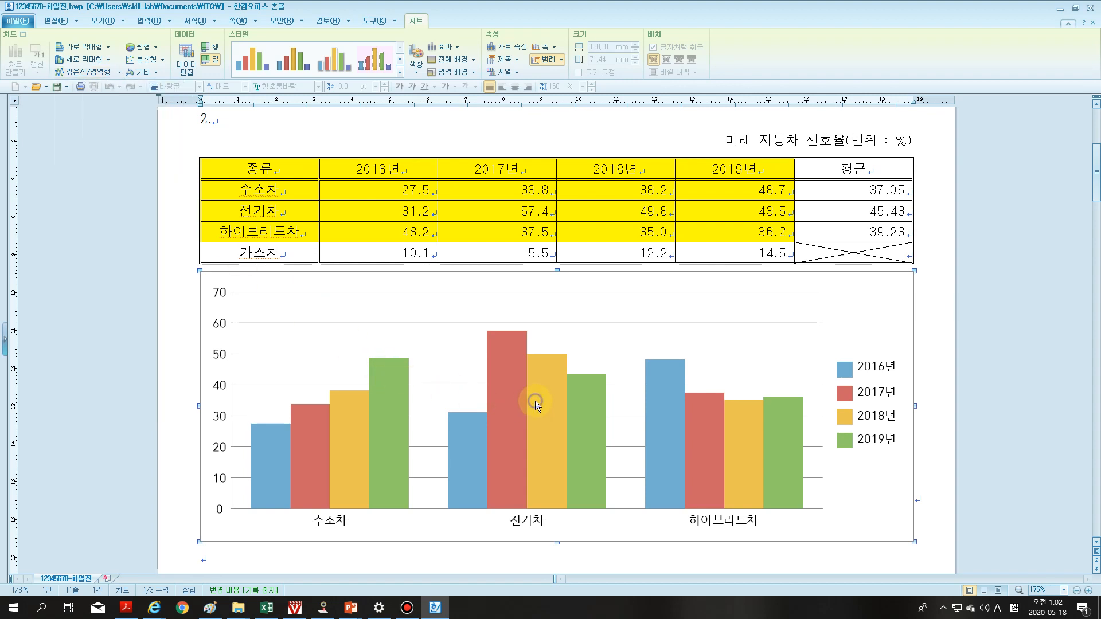
# Step: Open the Chart Wizard for the chart and choose the 꺾은선형 type with the basic line shape
pyautogui.rightClick(535, 401)
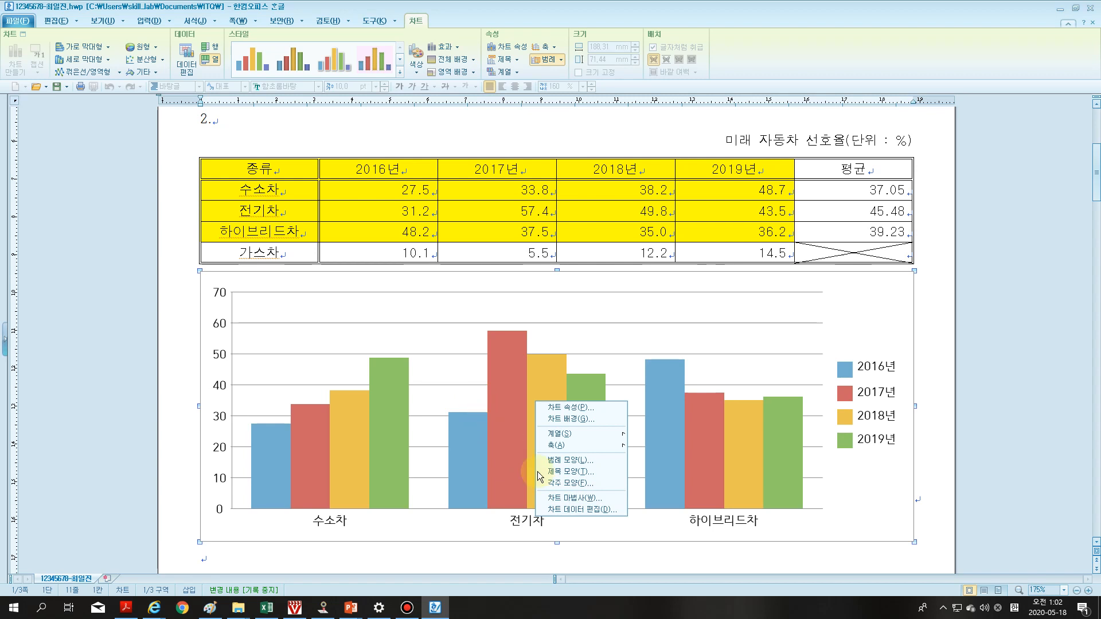
pyautogui.click(574, 498)
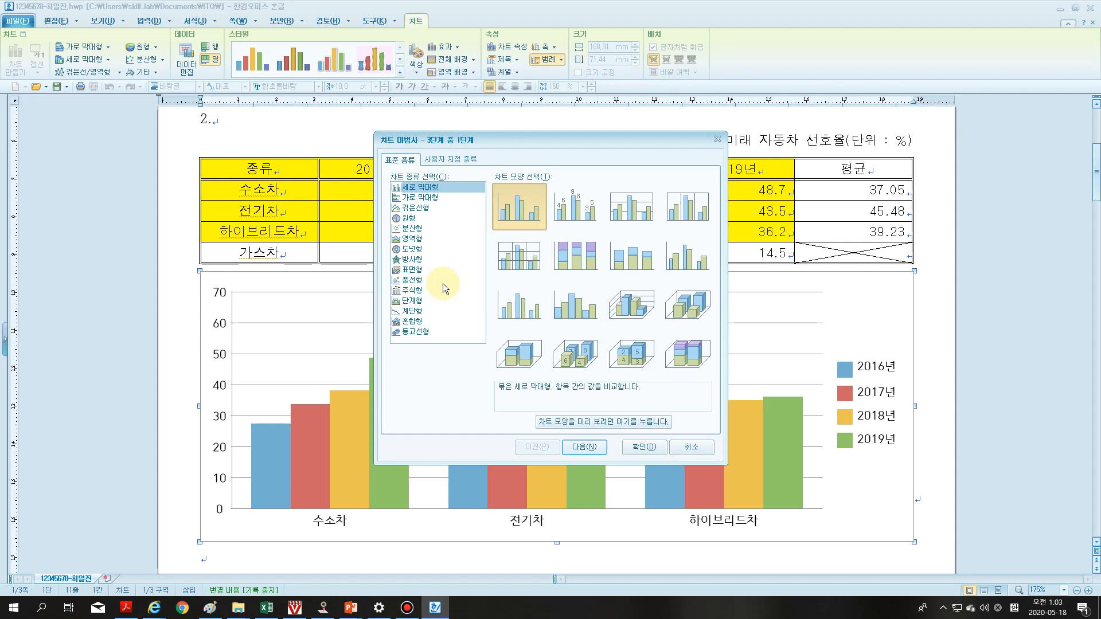
pyautogui.click(423, 208)
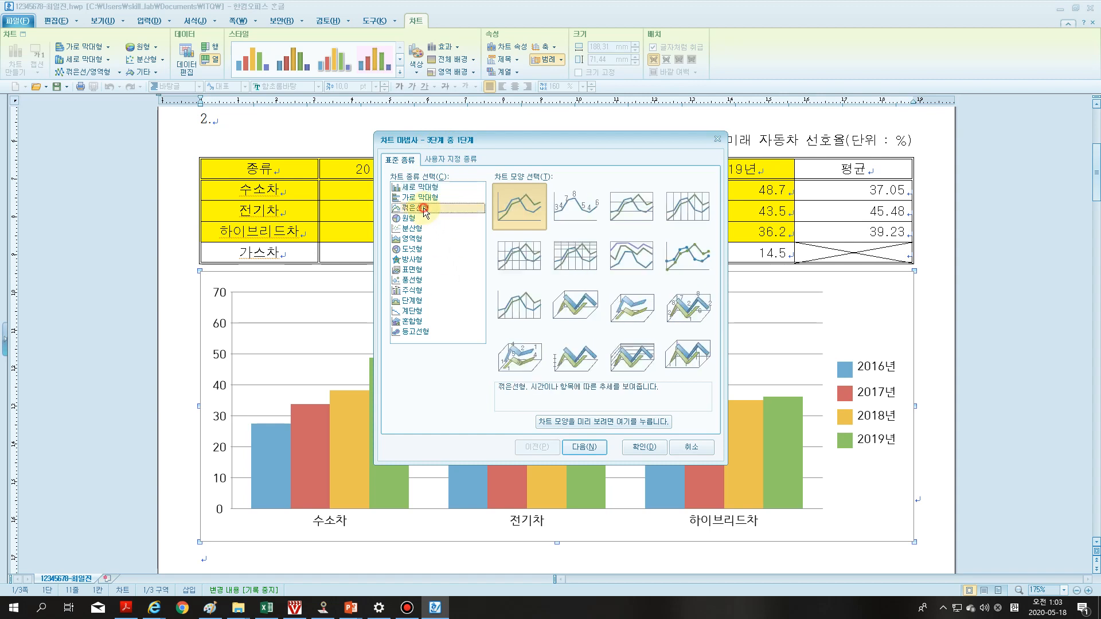
pyautogui.click(511, 210)
pyautogui.click(595, 222)
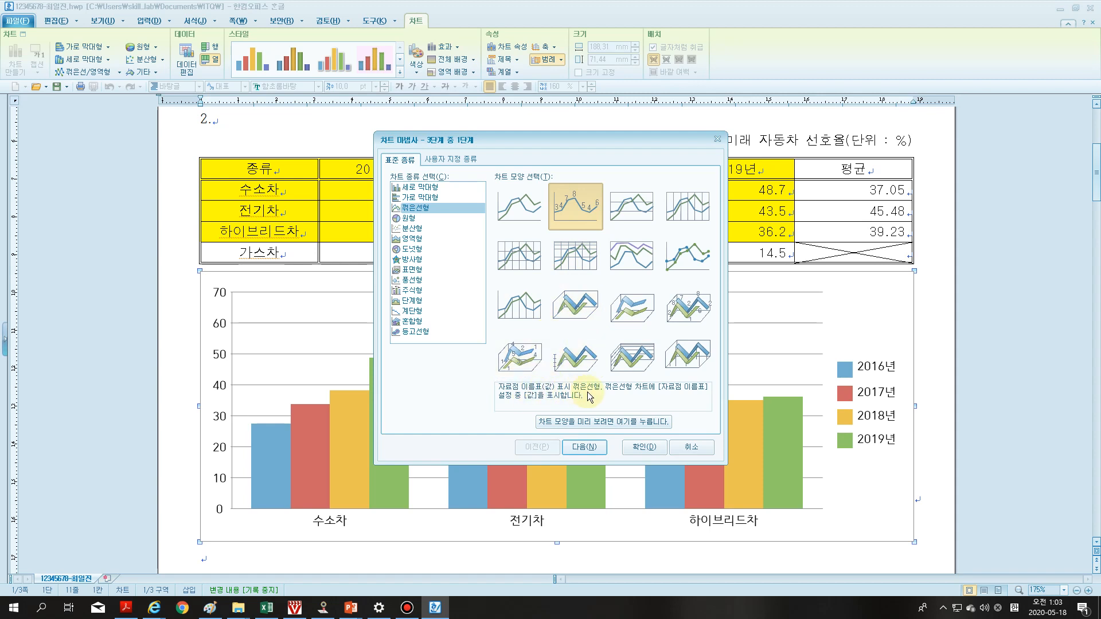
pyautogui.click(523, 211)
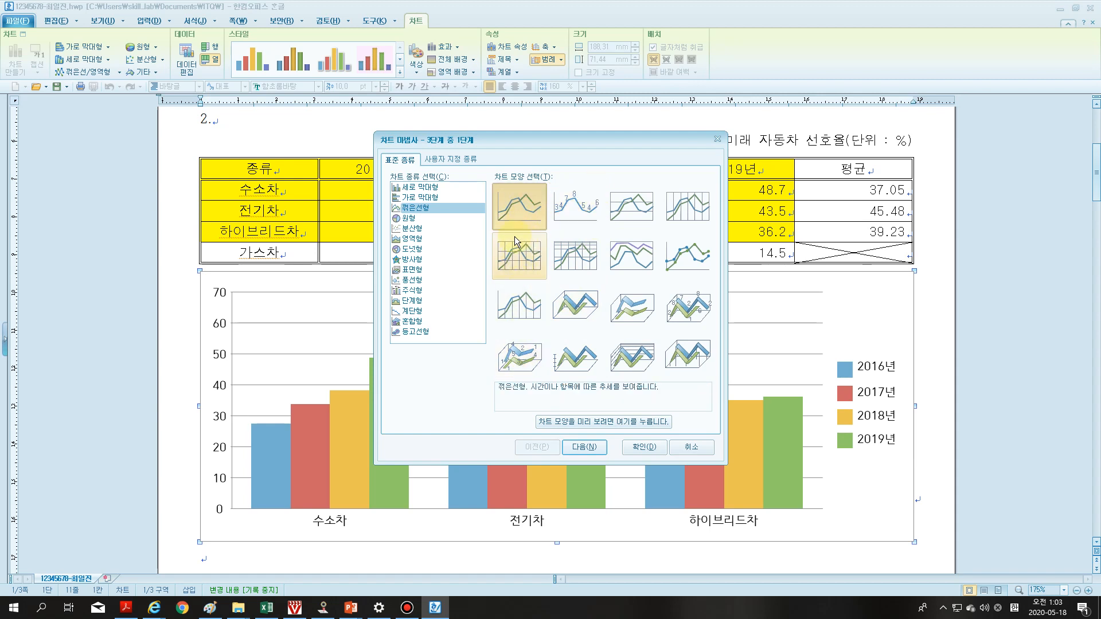
# Step: Set the data direction to 열 (columns) in the Chart Wizard and advance to its last stage
pyautogui.click(593, 448)
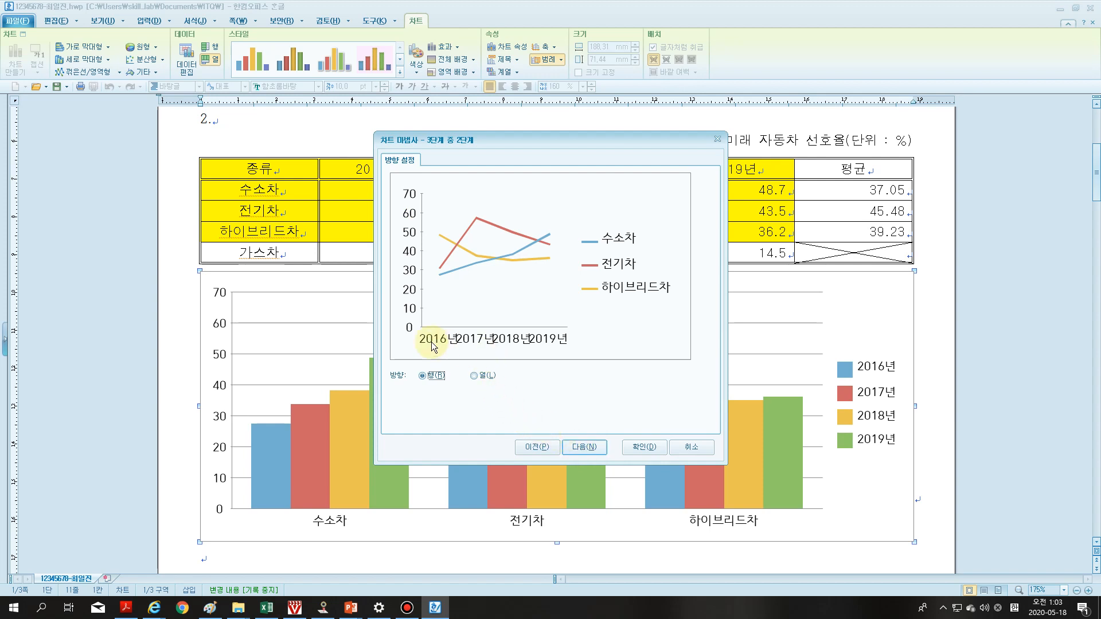
pyautogui.click(479, 378)
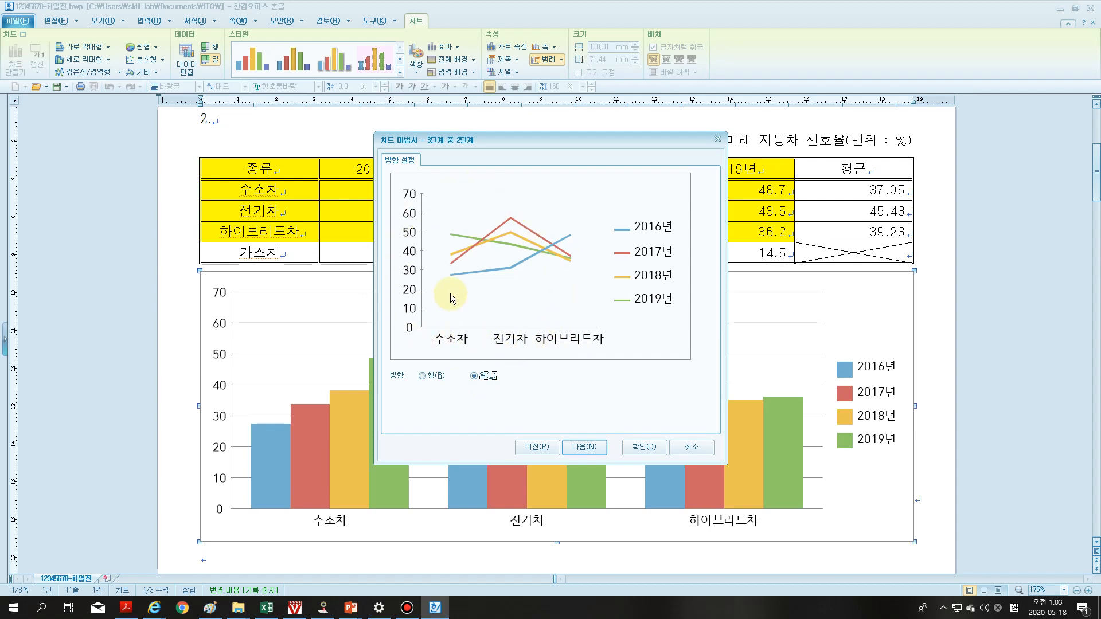
pyautogui.click(588, 450)
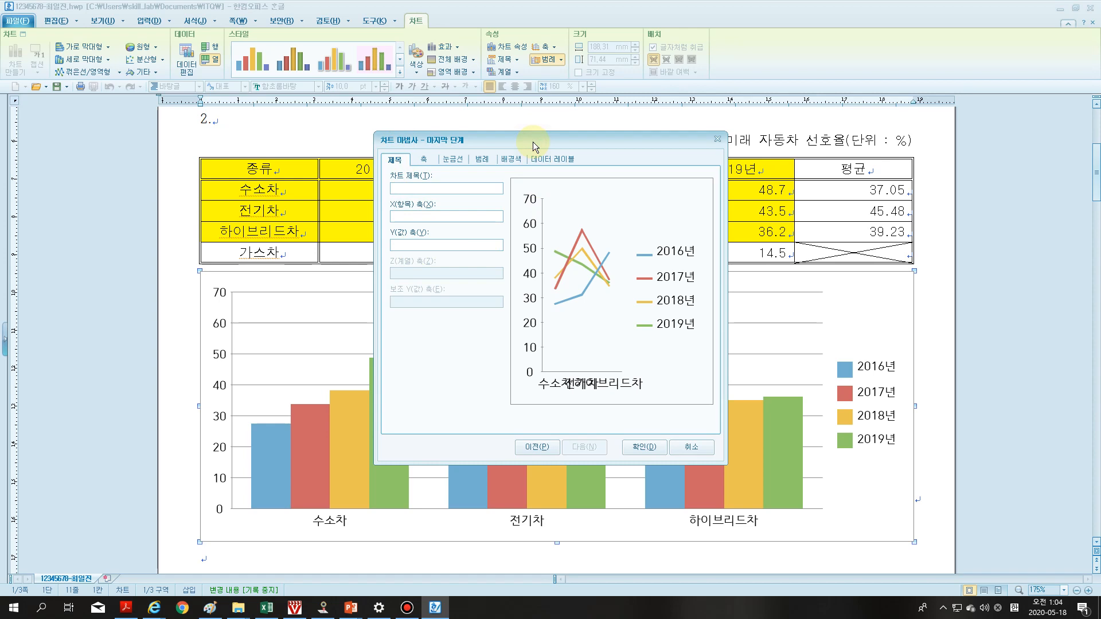
# Step: Check the sample chart in the Acrobat Reader PDF, and finish the Chart Wizard with title 미래 자동차 선호율 and Y-axis title (단위 : %)
pyautogui.click(126, 607)
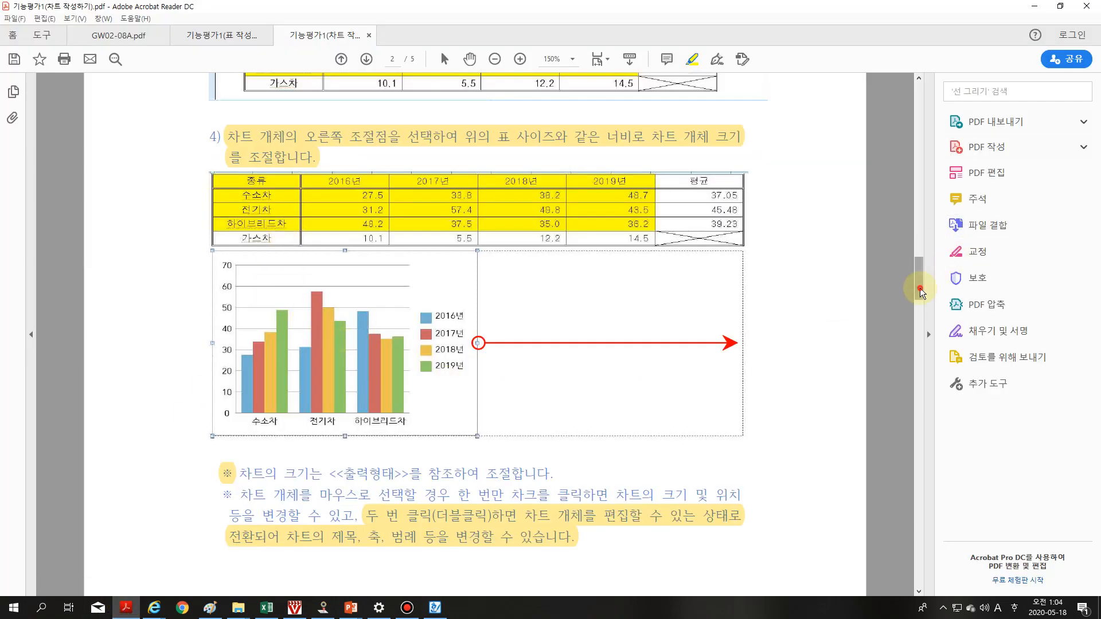
pyautogui.moveTo(920, 288); pyautogui.dragTo(919, 165)
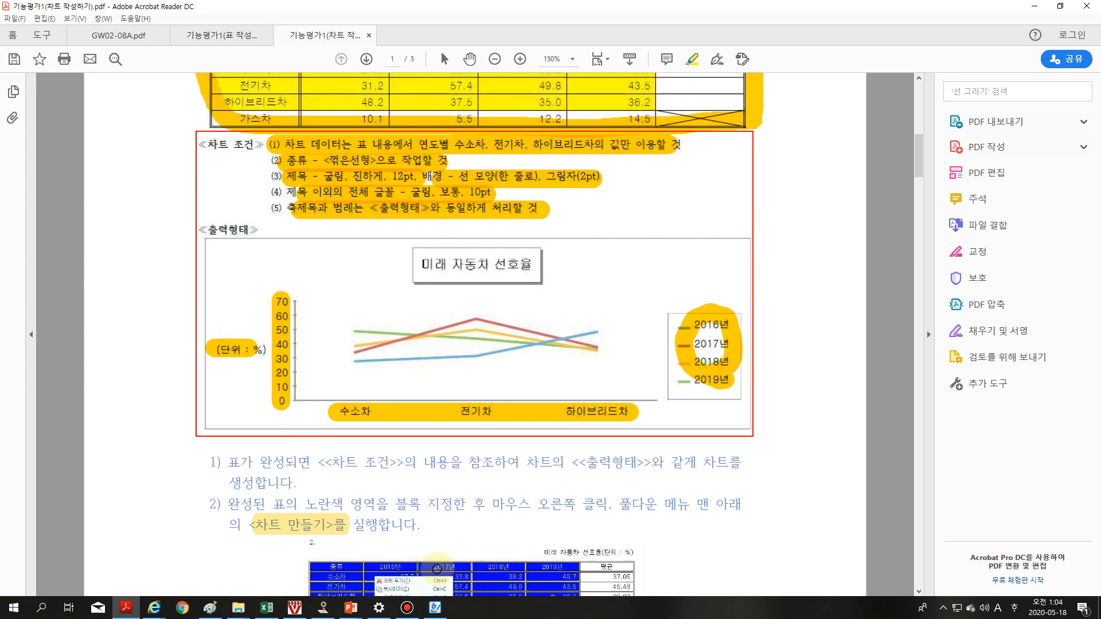
pyautogui.click(435, 607)
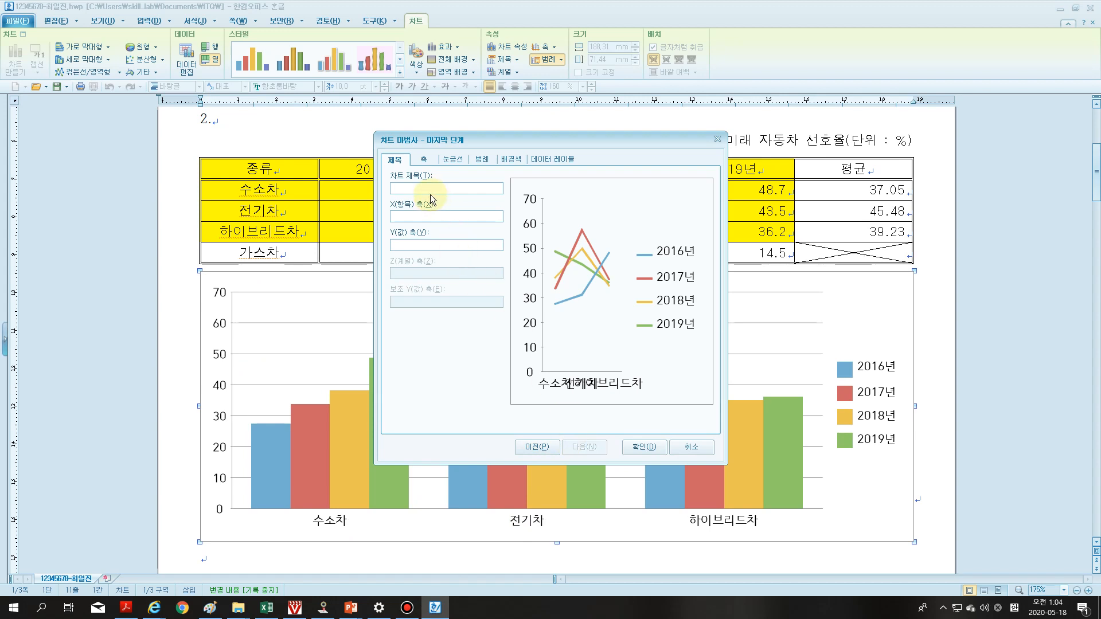
pyautogui.write('미래 자동차 선호율')
pyautogui.click(412, 246)
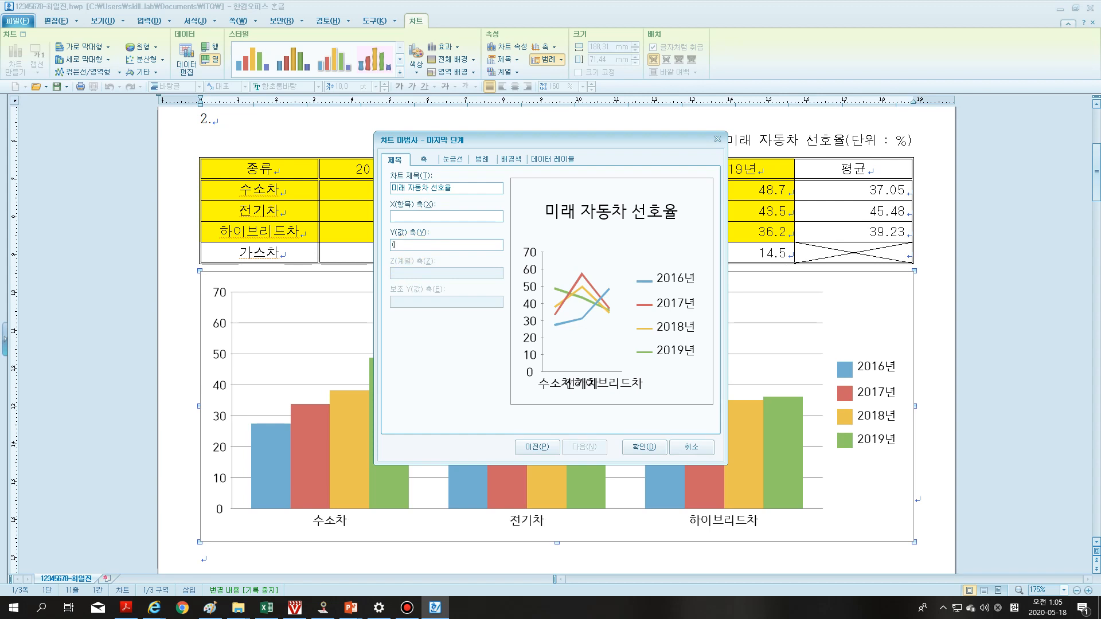
pyautogui.write('(단위 : %)')
pyautogui.click(644, 447)
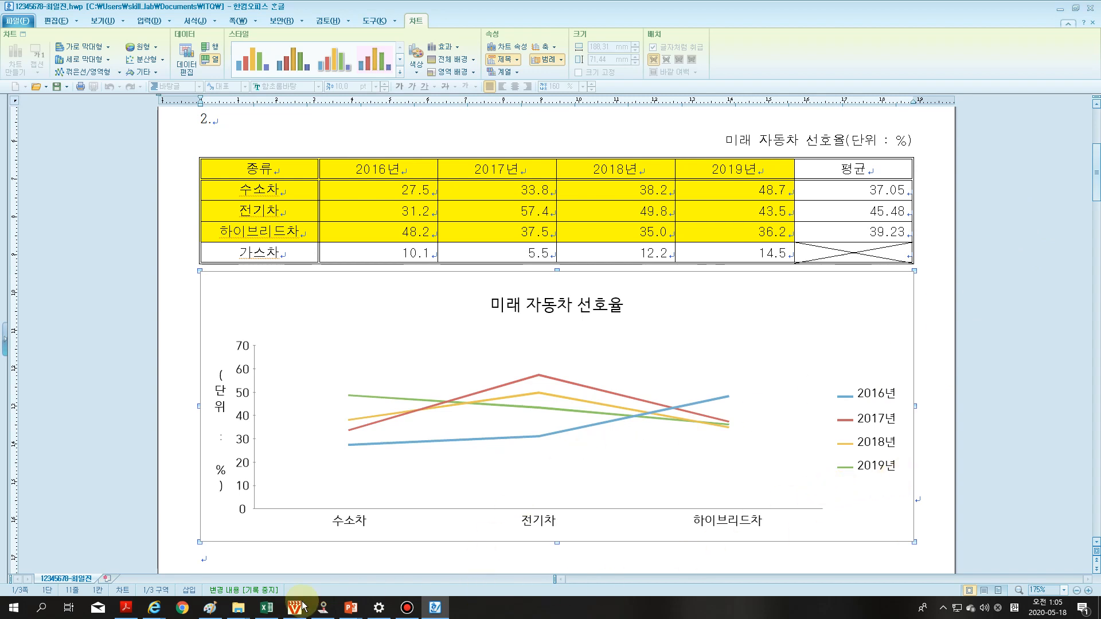
# Step: Switch to the PDF in Acrobat Reader and mark the 열 option, chart title and Y-axis title fields in the Chart Wizard pictures
pyautogui.click(126, 608)
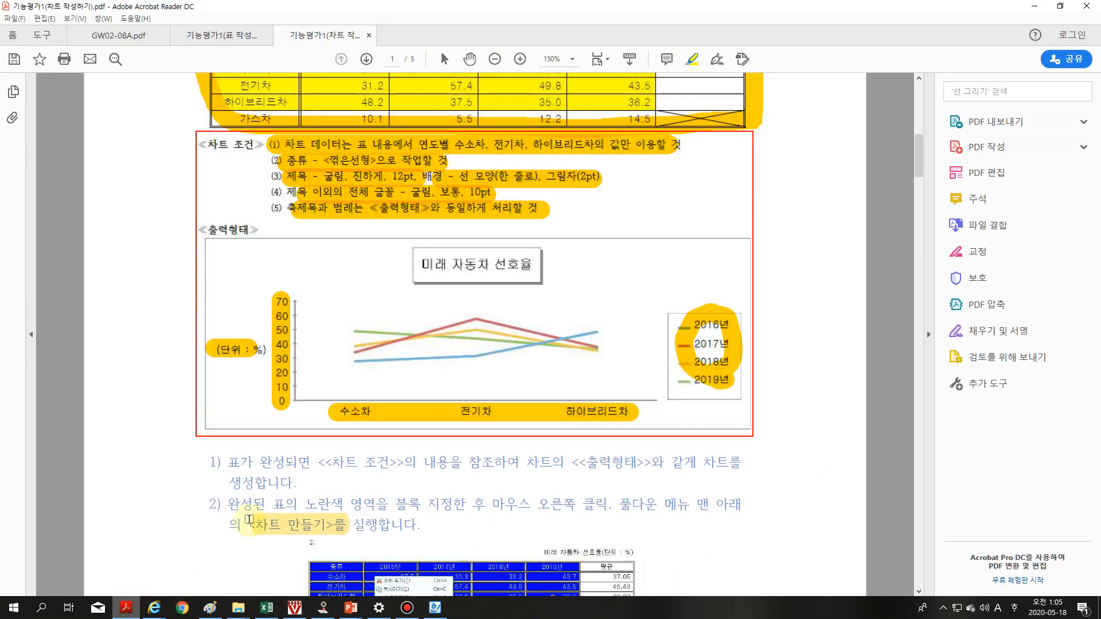
pyautogui.moveTo(917, 175); pyautogui.dragTo(921, 378)
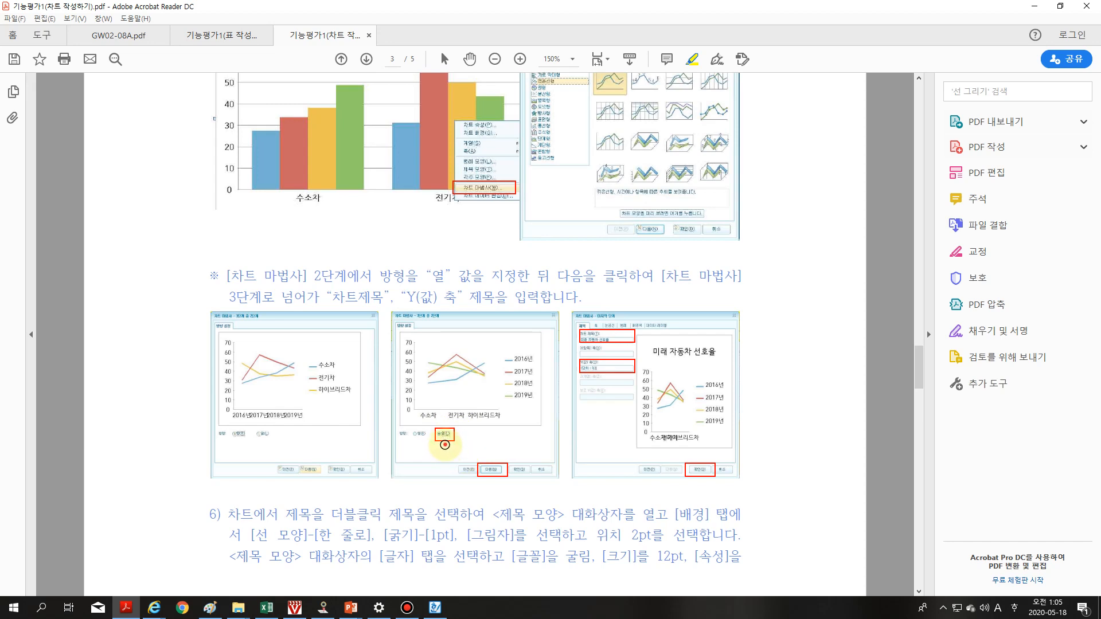
pyautogui.moveTo(446, 446)
pyautogui.mouseDown()
pyautogui.moveTo(456, 425)
pyautogui.moveTo(481, 450)
pyautogui.mouseUp()
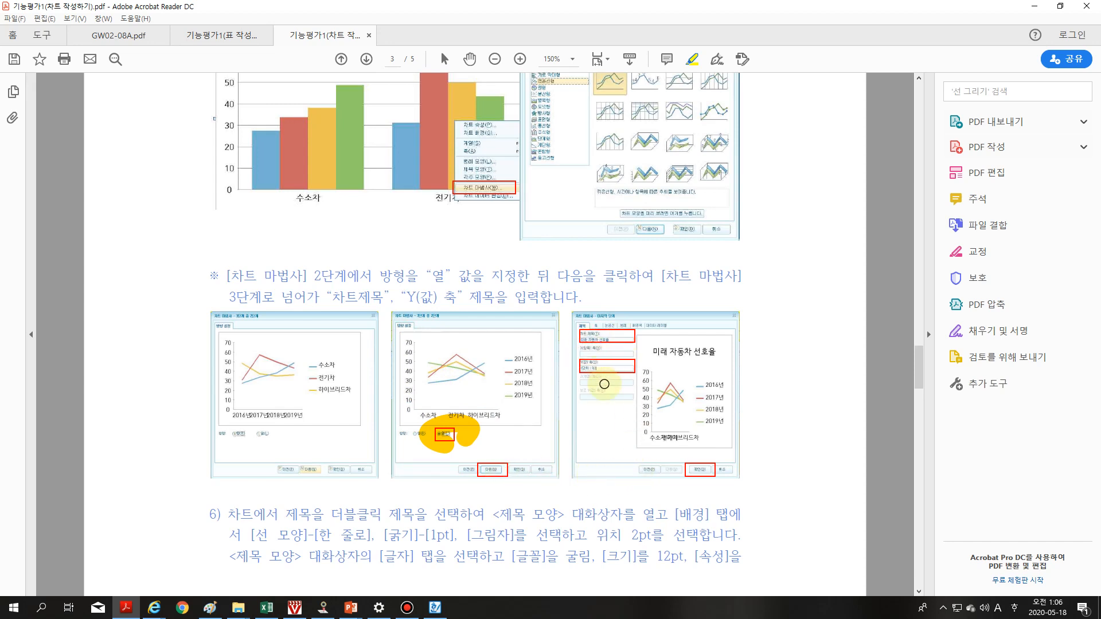
pyautogui.moveTo(583, 342); pyautogui.dragTo(626, 342)
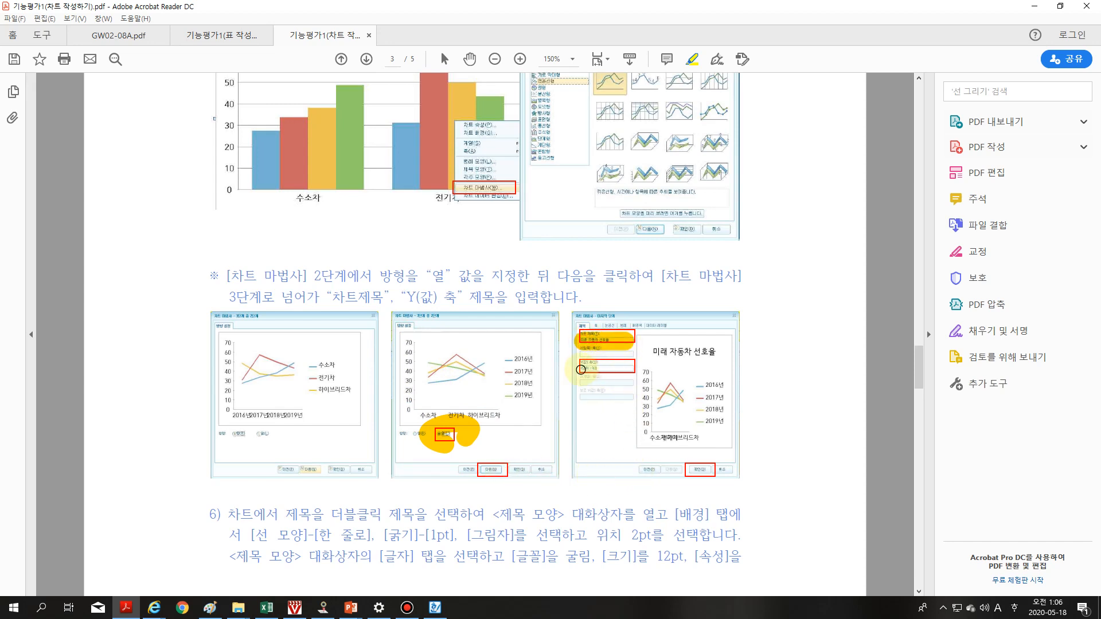
pyautogui.moveTo(580, 370); pyautogui.dragTo(625, 373)
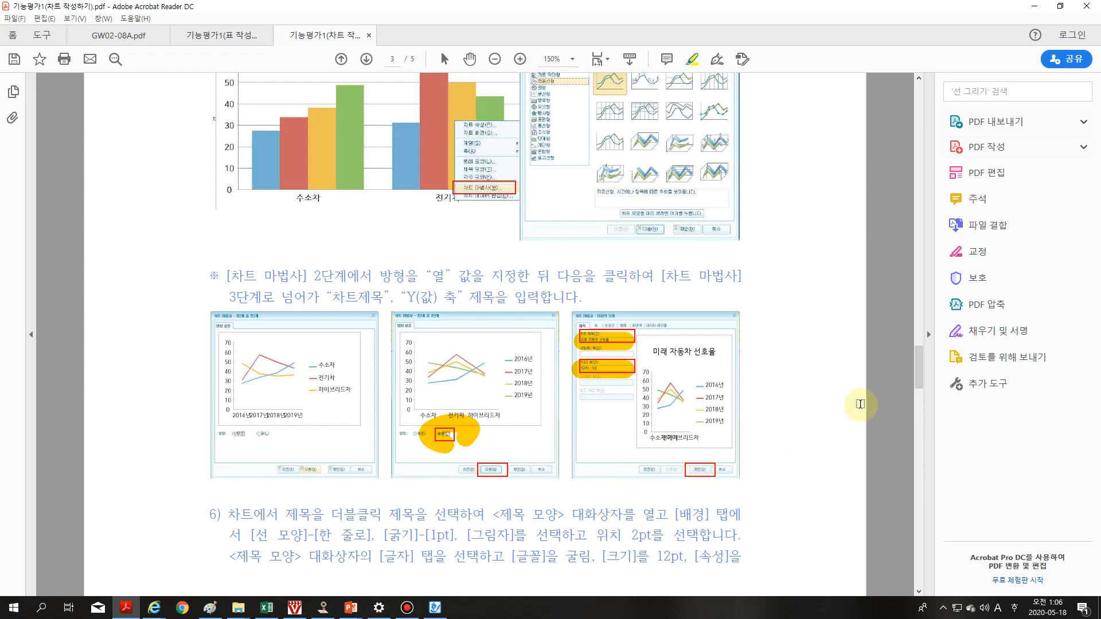
# Step: Highlight the opening words of instruction 6 about opening the 제목 모양 dialog from the chart title
pyautogui.moveTo(917, 370)
pyautogui.mouseDown()
pyautogui.moveTo(932, 391)
pyautogui.moveTo(918, 376)
pyautogui.mouseUp()
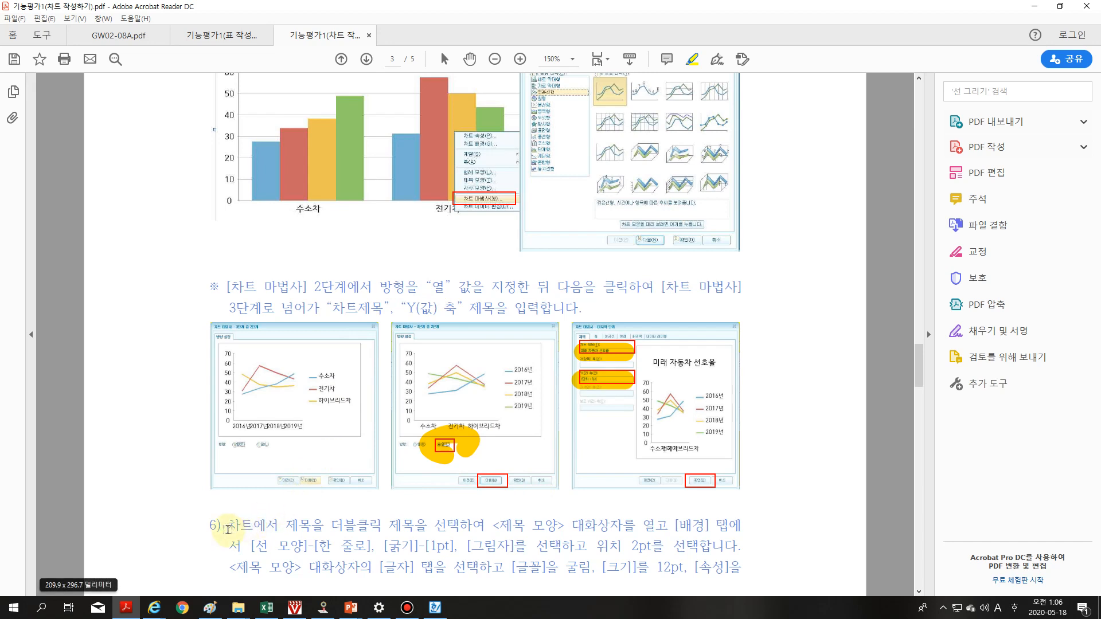
pyautogui.moveTo(229, 528); pyautogui.dragTo(569, 528)
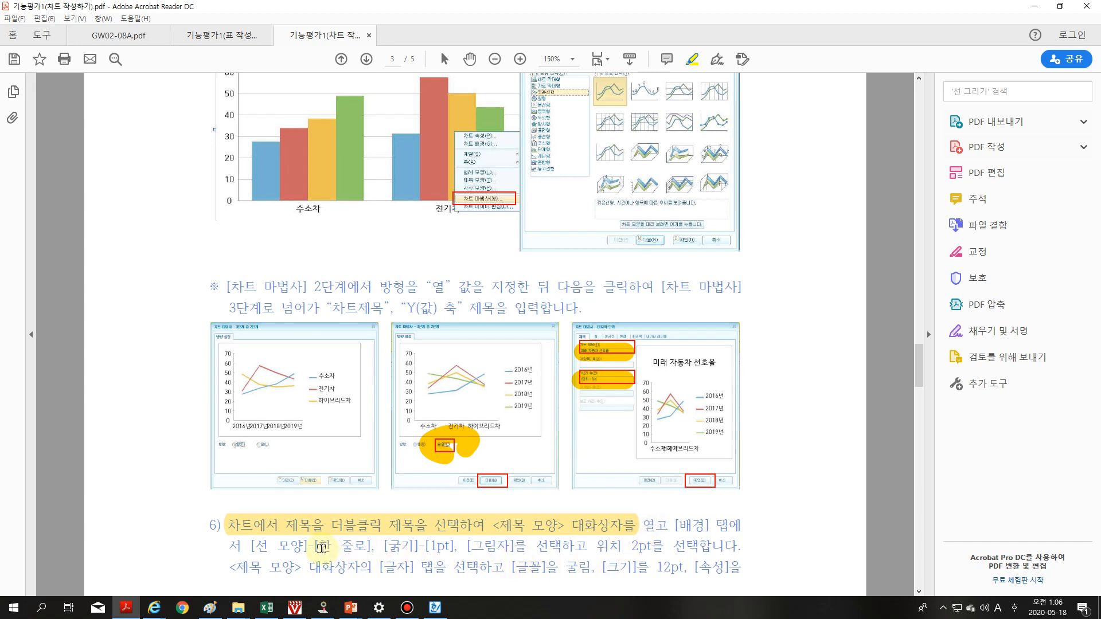
pyautogui.moveTo(919, 370); pyautogui.dragTo(912, 394)
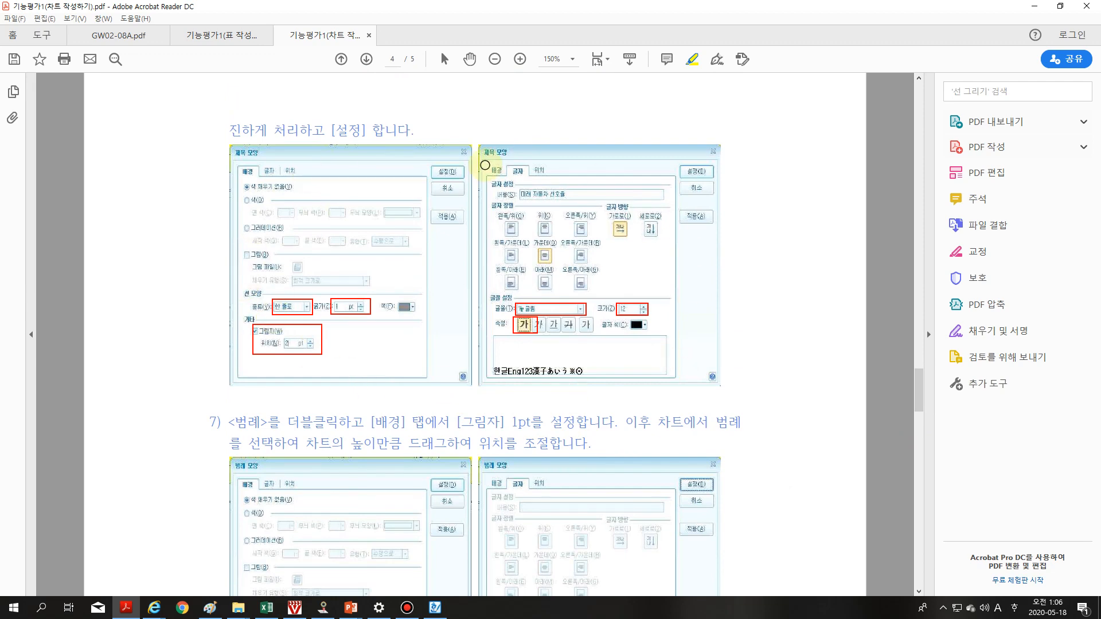
# Step: Back in the Hangul document, give the chart title's background a 한 줄로 outline and a shadow positioned at 2 pt
pyautogui.click(434, 608)
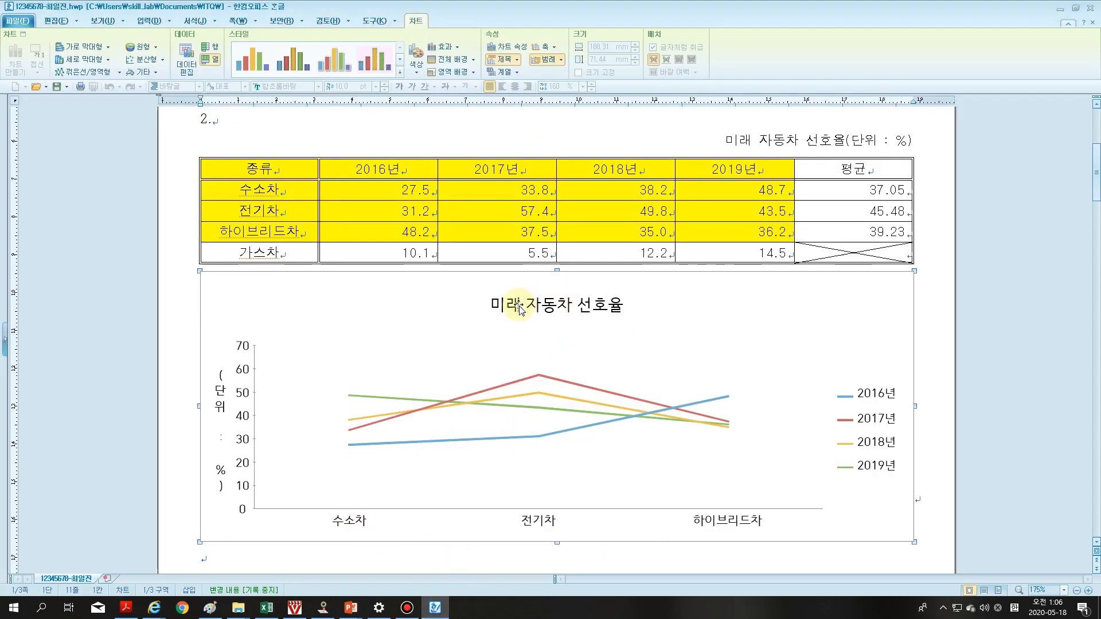
pyautogui.click(553, 308)
pyautogui.doubleClick(552, 304)
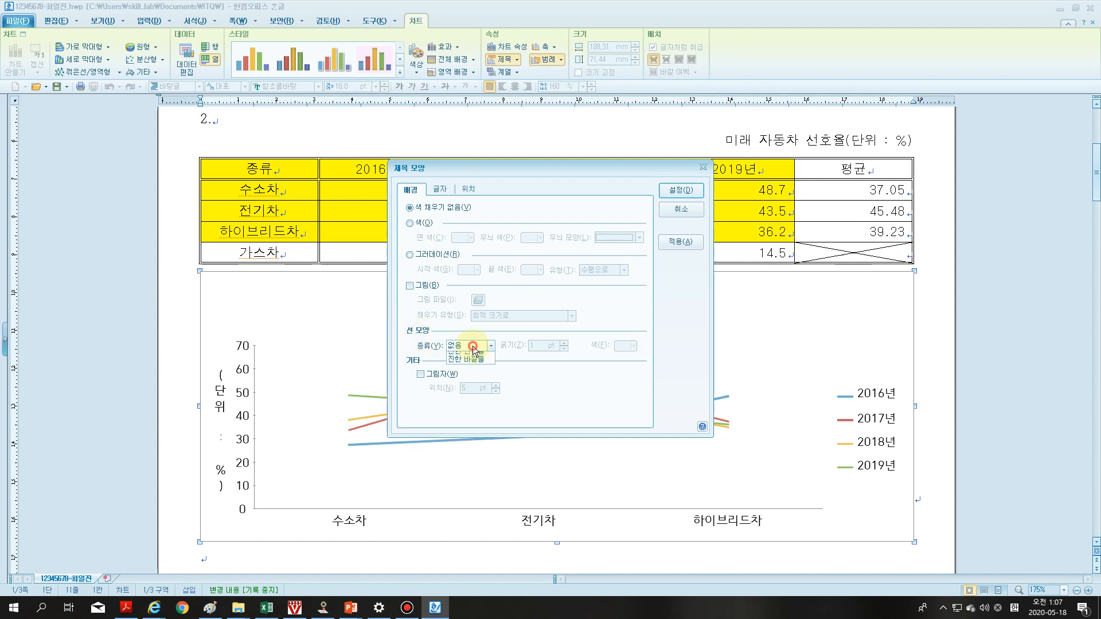
pyautogui.click(471, 345)
pyautogui.click(469, 368)
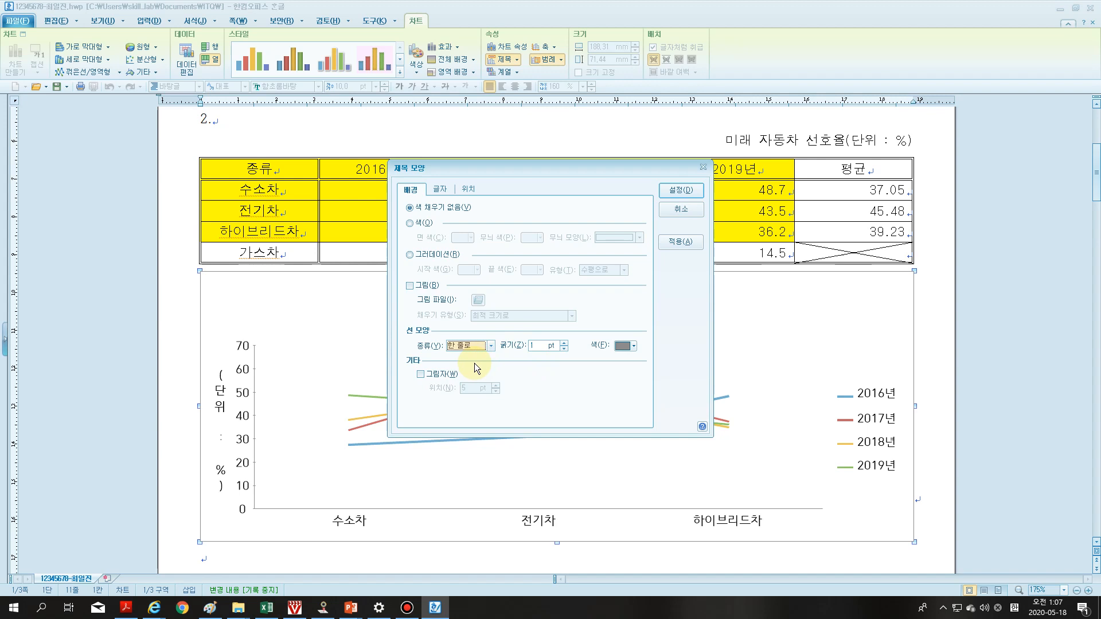
pyautogui.click(428, 376)
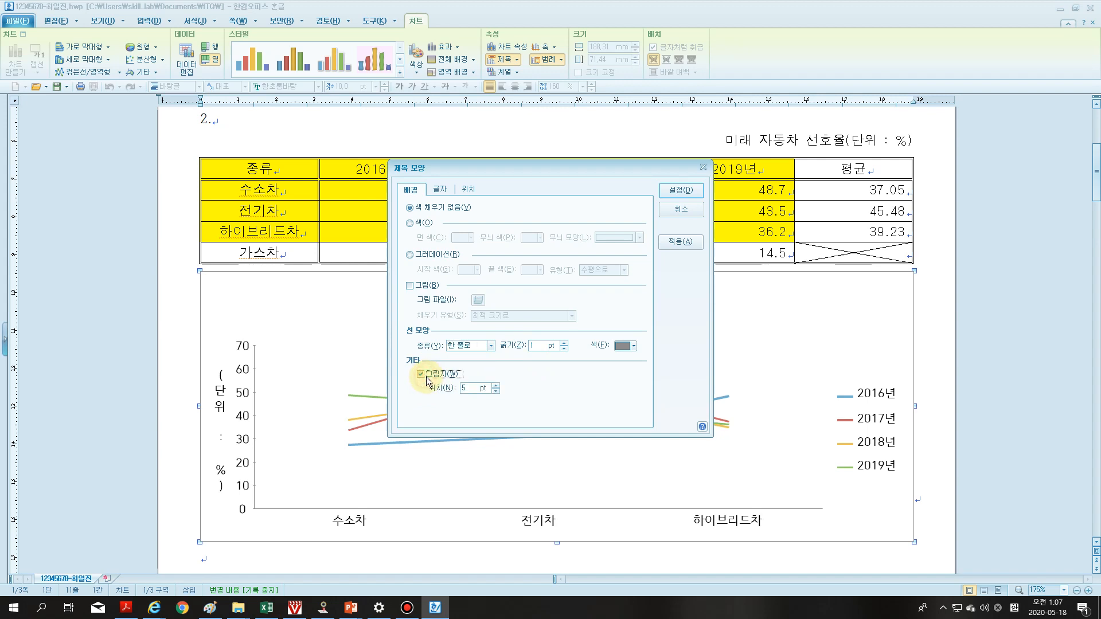
pyautogui.click(494, 391)
pyautogui.click(494, 390)
pyautogui.click(495, 390)
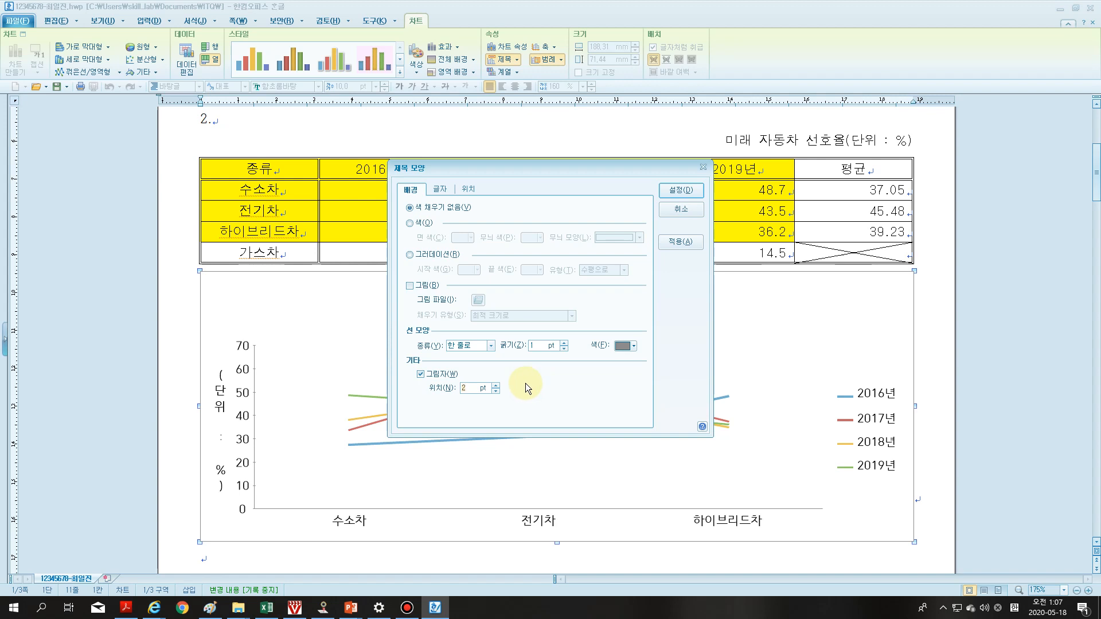
# Step: Set the chart title's font to 굴림, size 12, bold, and apply the title settings
pyautogui.click(438, 190)
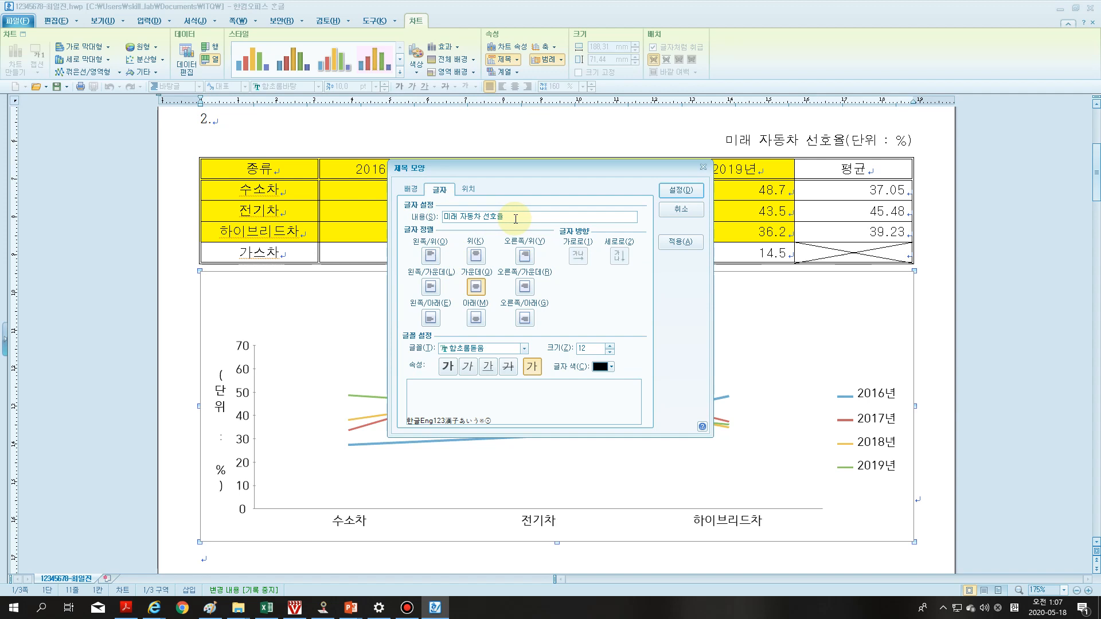
pyautogui.click(487, 348)
pyautogui.write('굴림')
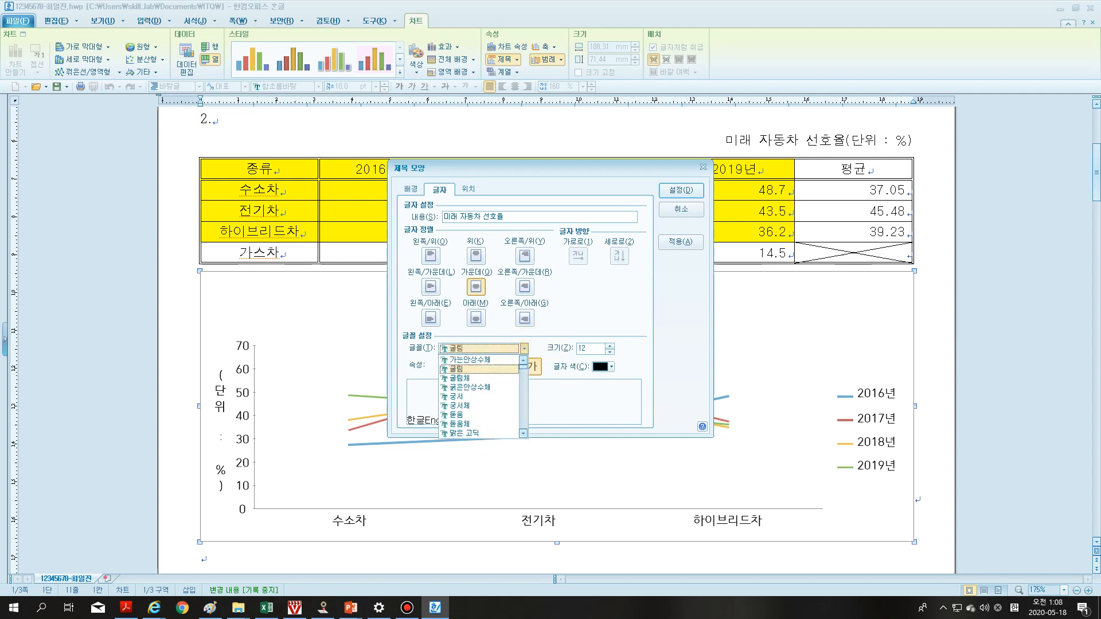
pyautogui.press('Return')
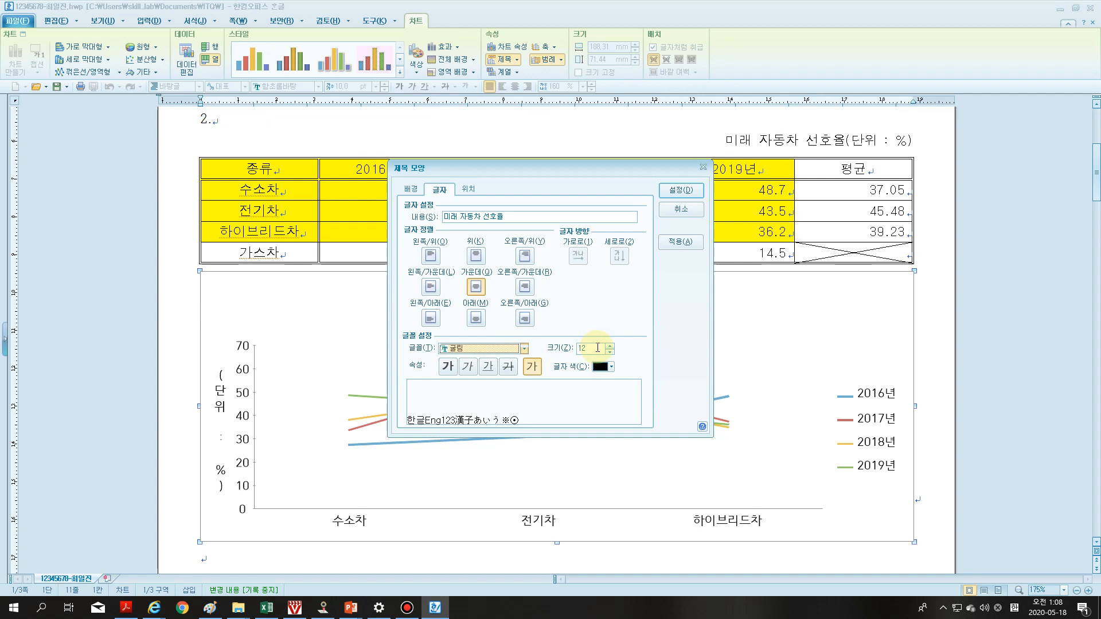
pyautogui.click(597, 348)
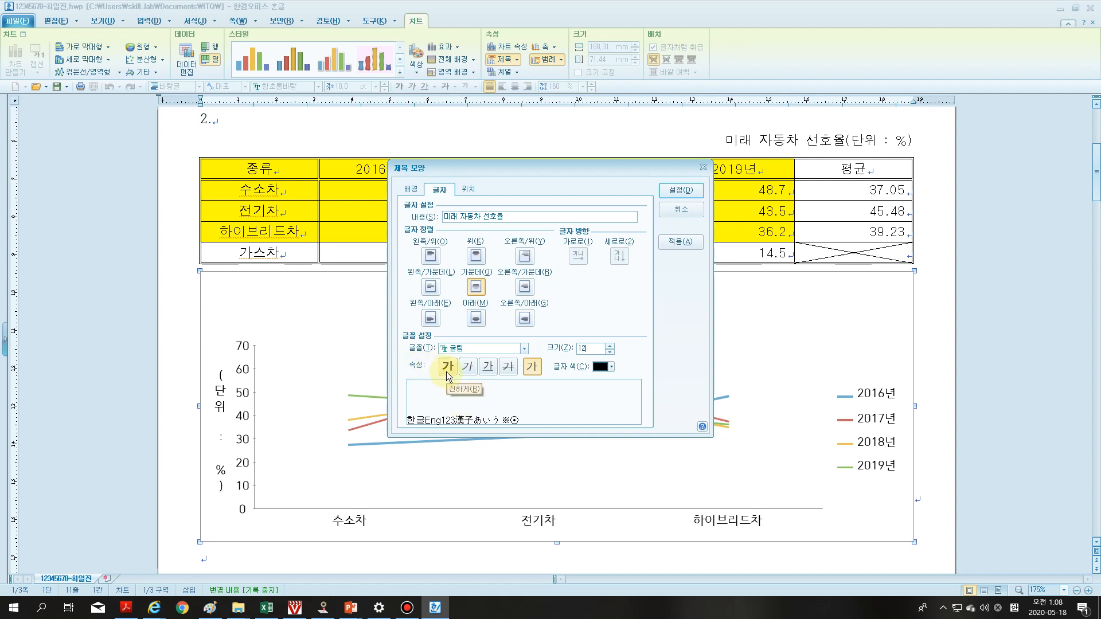
pyautogui.click(446, 371)
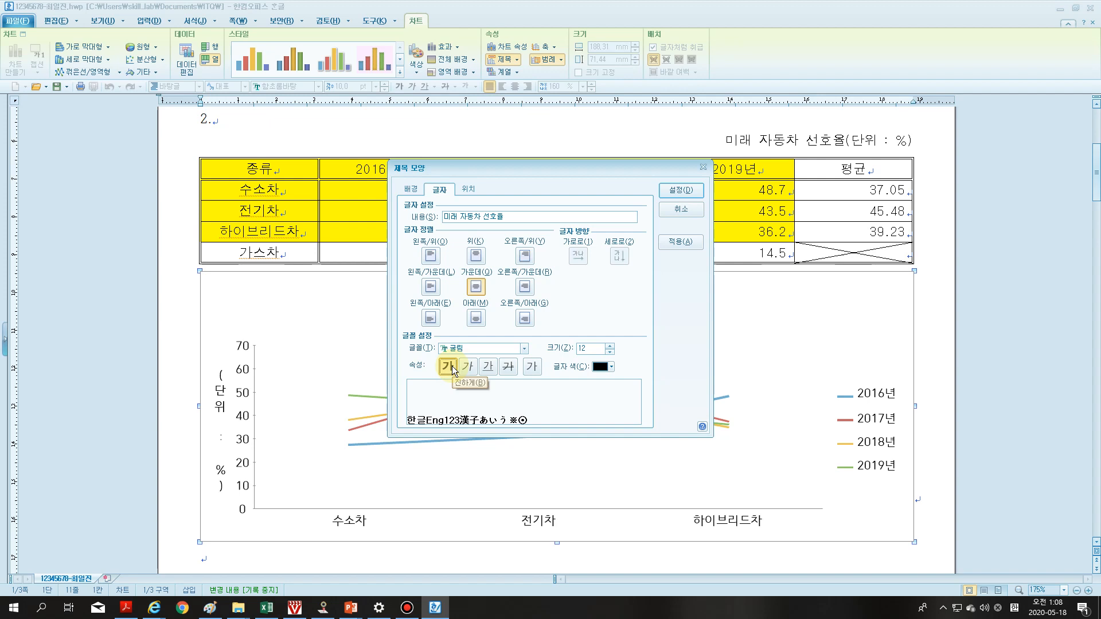
pyautogui.click(680, 192)
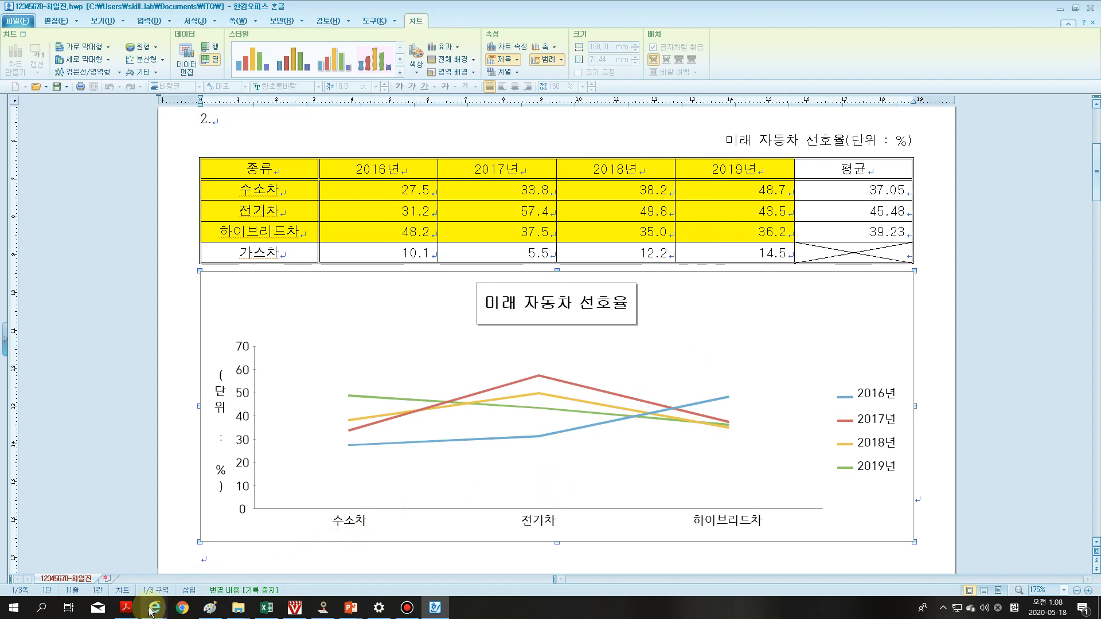
# Step: Switch to the PDF in Acrobat Reader and highlight instruction 8 about the axis title's text direction, font and size
pyautogui.click(125, 607)
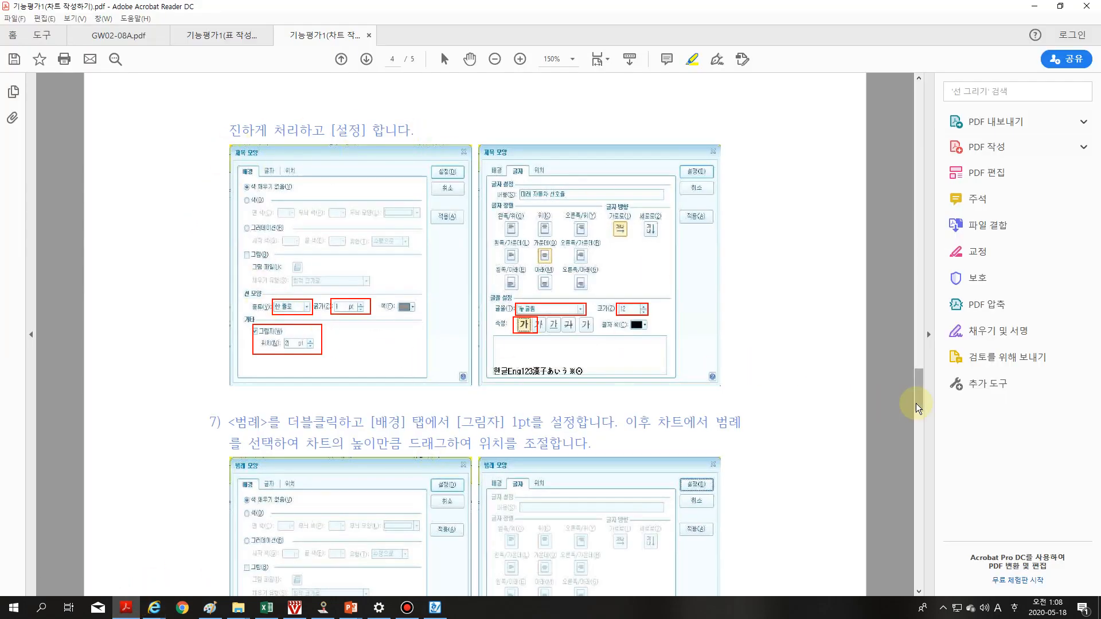
pyautogui.moveTo(917, 408); pyautogui.dragTo(918, 411)
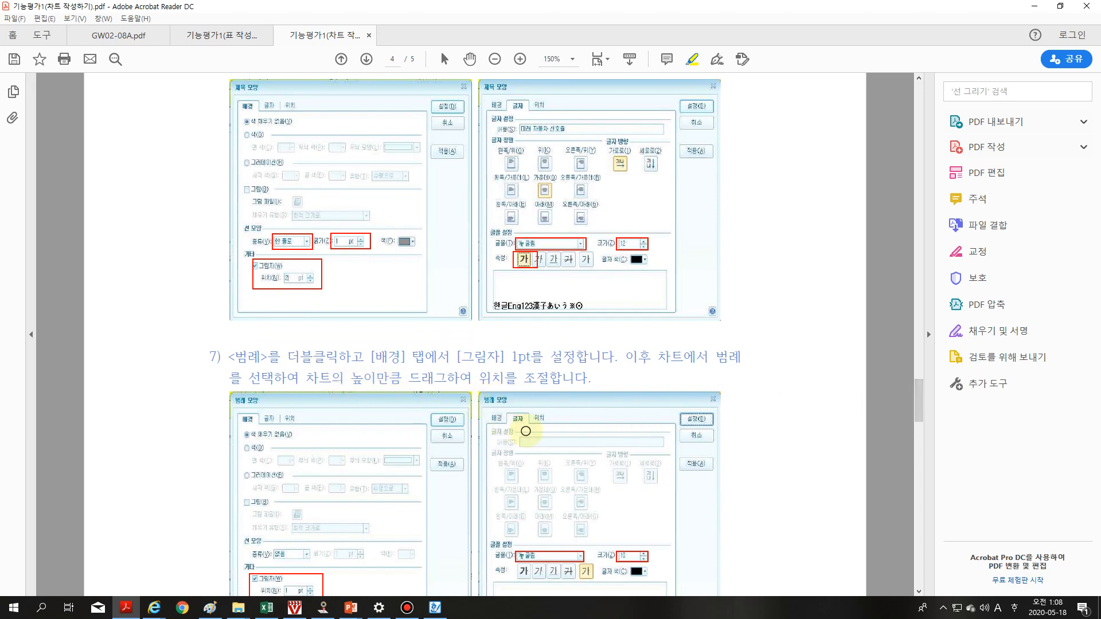
pyautogui.scroll(-1, 525, 424)
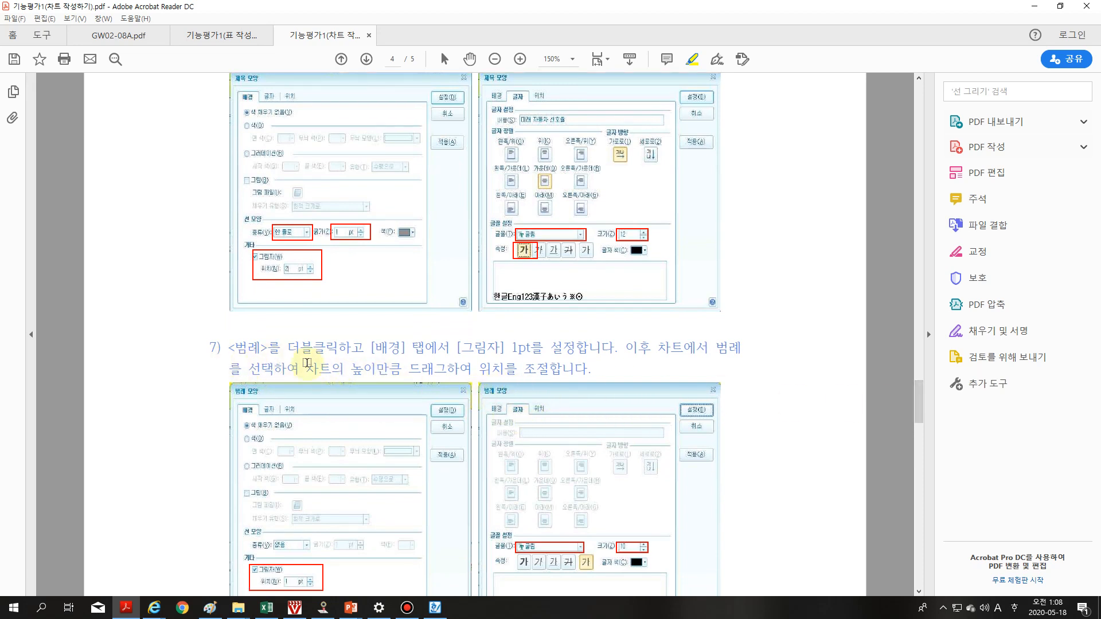
pyautogui.scroll(-1, 335, 366)
pyautogui.scroll(-1, 270, 352)
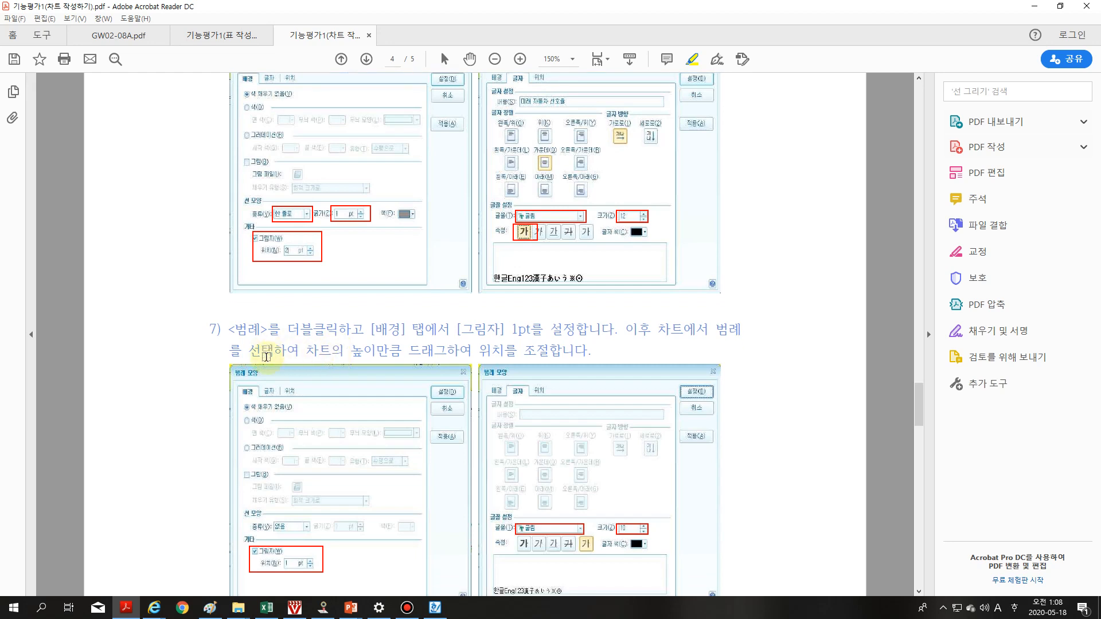
pyautogui.scroll(-1, 459, 419)
pyautogui.scroll(-7, 435, 414)
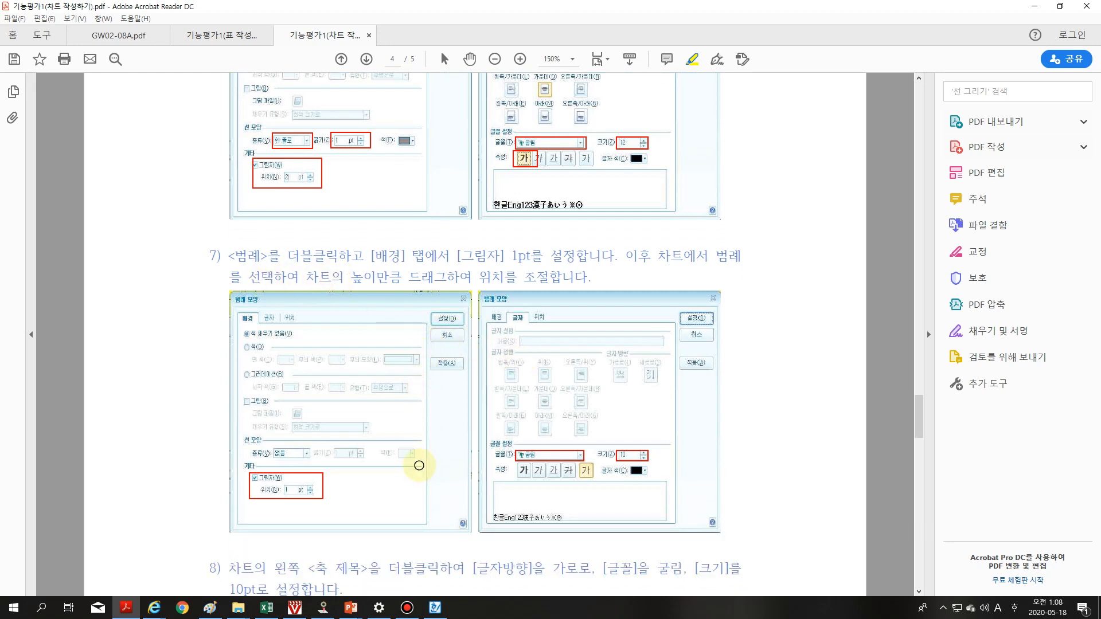
pyautogui.scroll(-1, 402, 464)
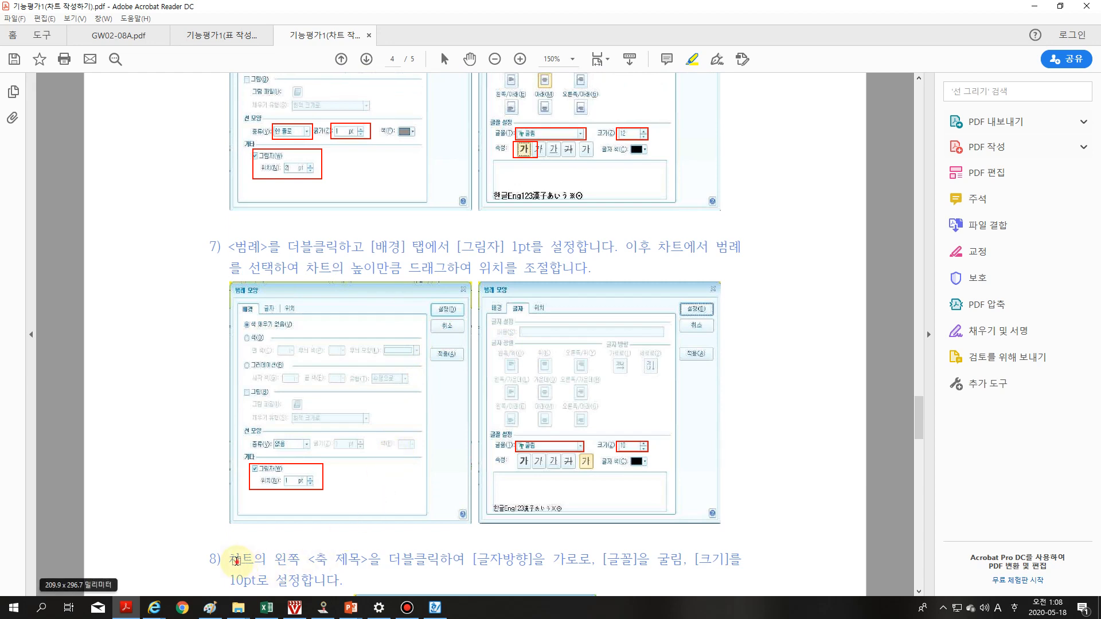
pyautogui.moveTo(235, 561); pyautogui.dragTo(762, 583)
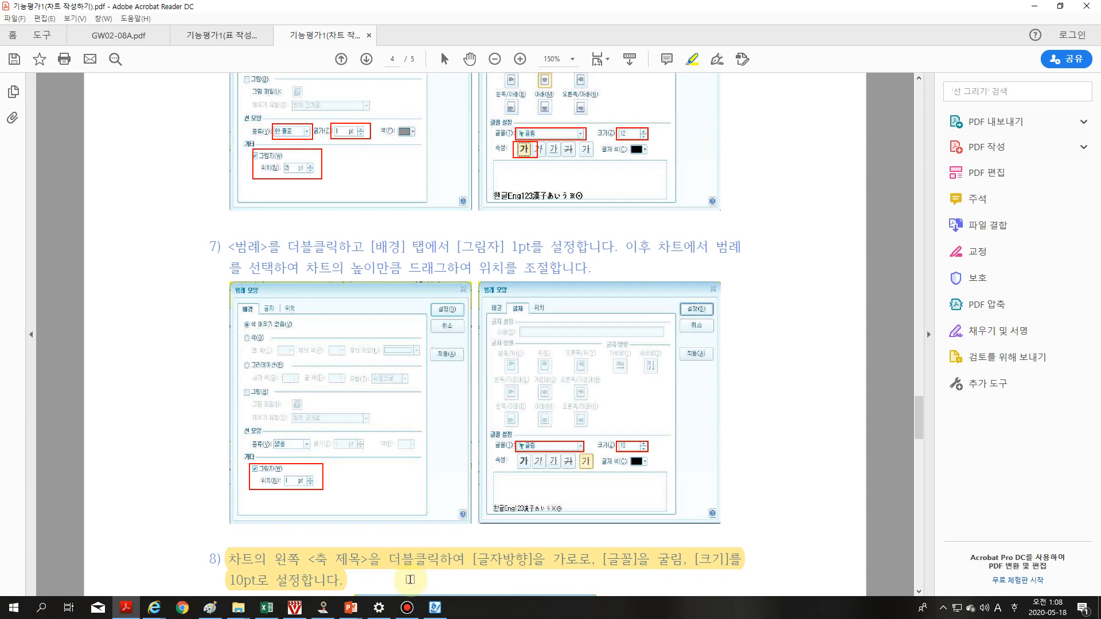
pyautogui.scroll(-2, 476, 567)
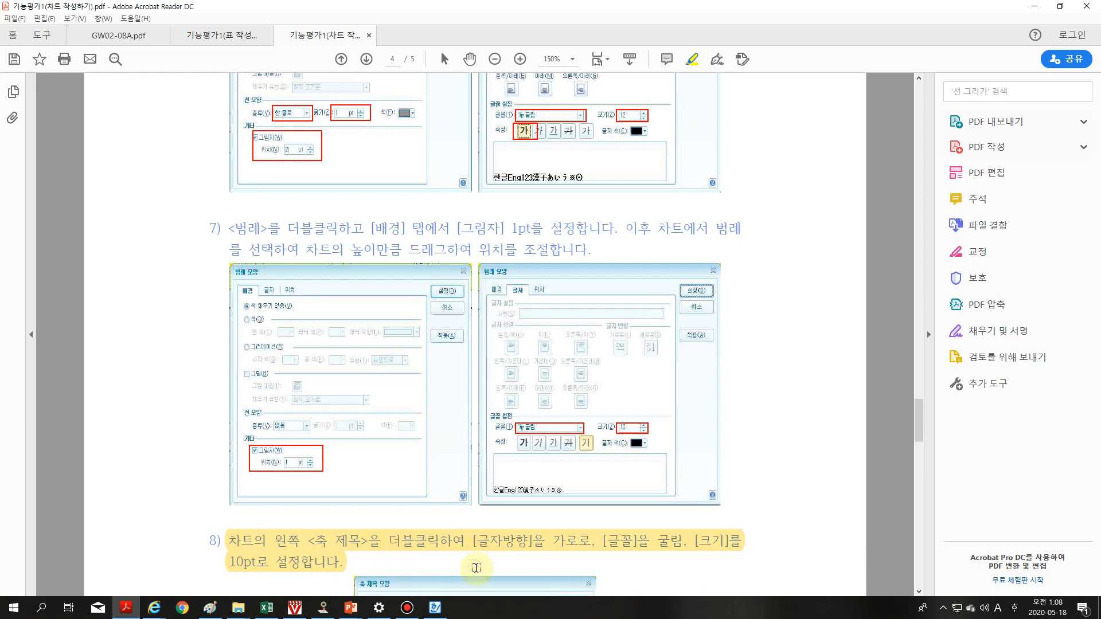
# Step: Switch to the Hangul document and set the 세로 값 축 title's text direction to 가로로
pyautogui.scroll(-1, 476, 568)
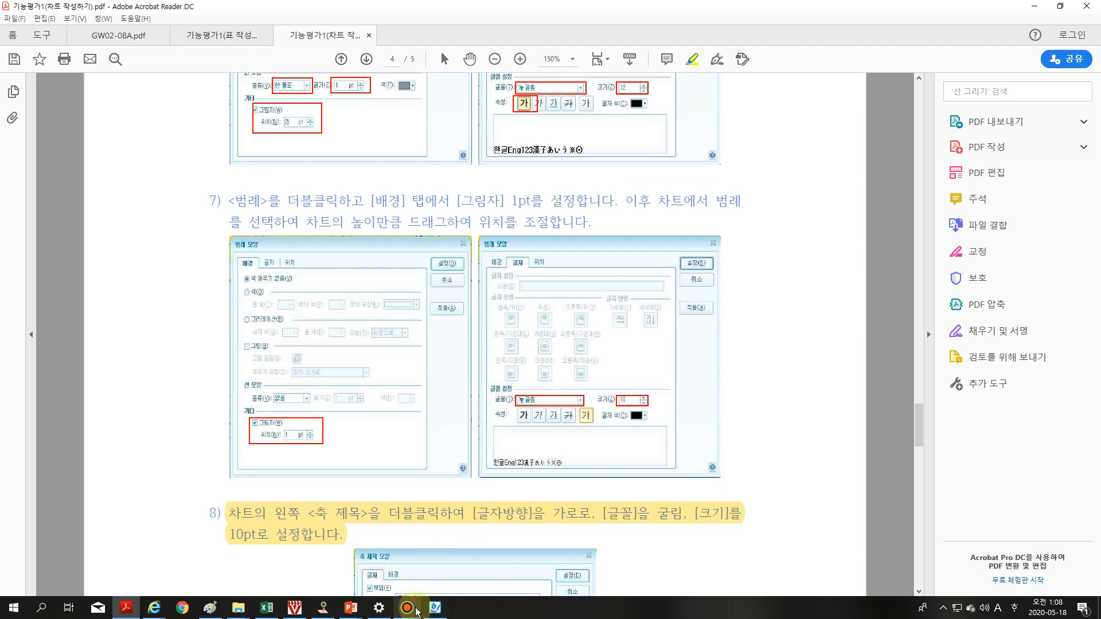
pyautogui.click(436, 607)
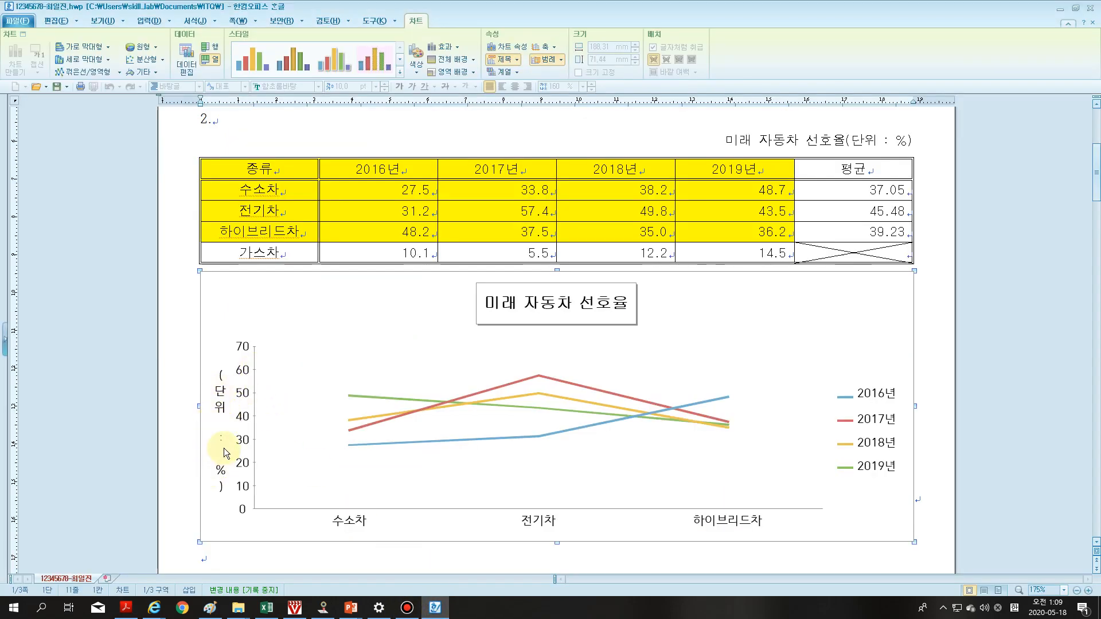
pyautogui.doubleClick(223, 414)
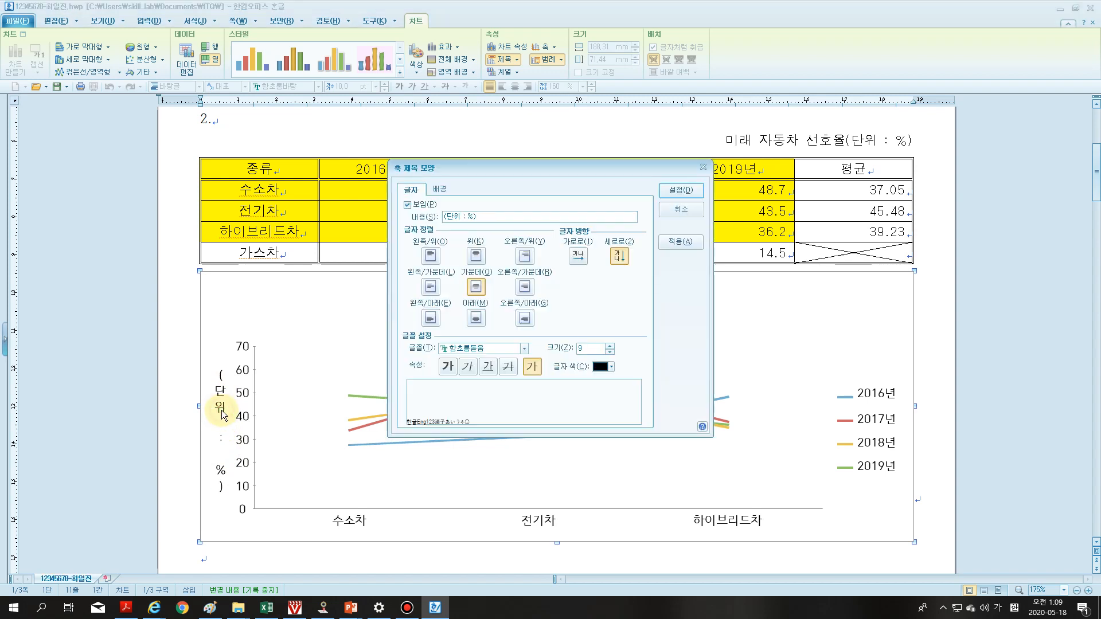
pyautogui.click(686, 211)
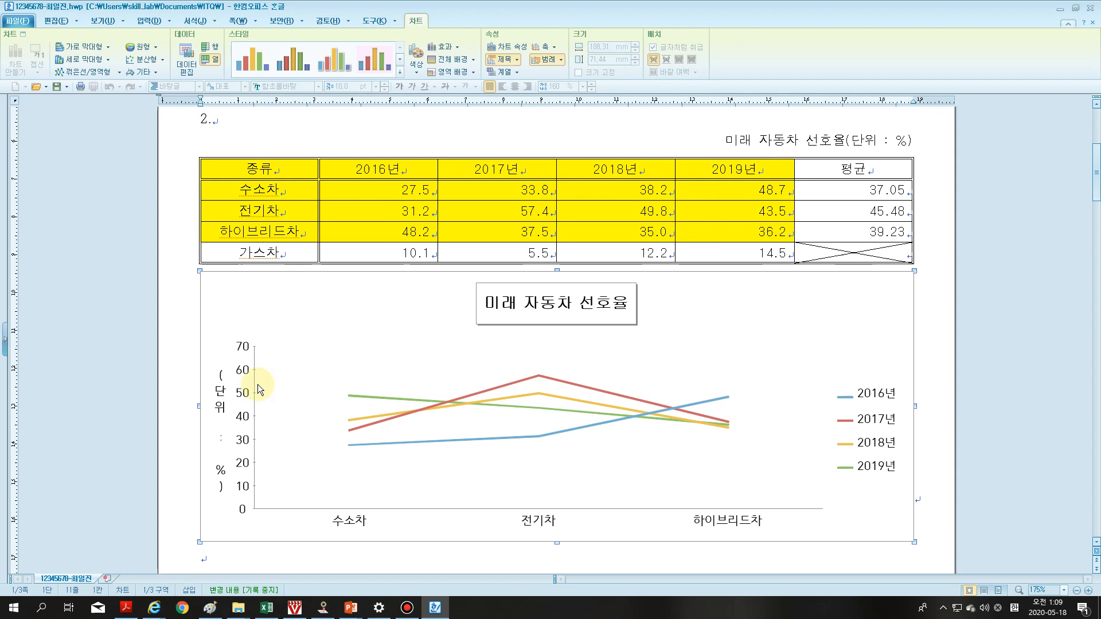
pyautogui.rightClick(298, 408)
pyautogui.moveTo(327, 453)
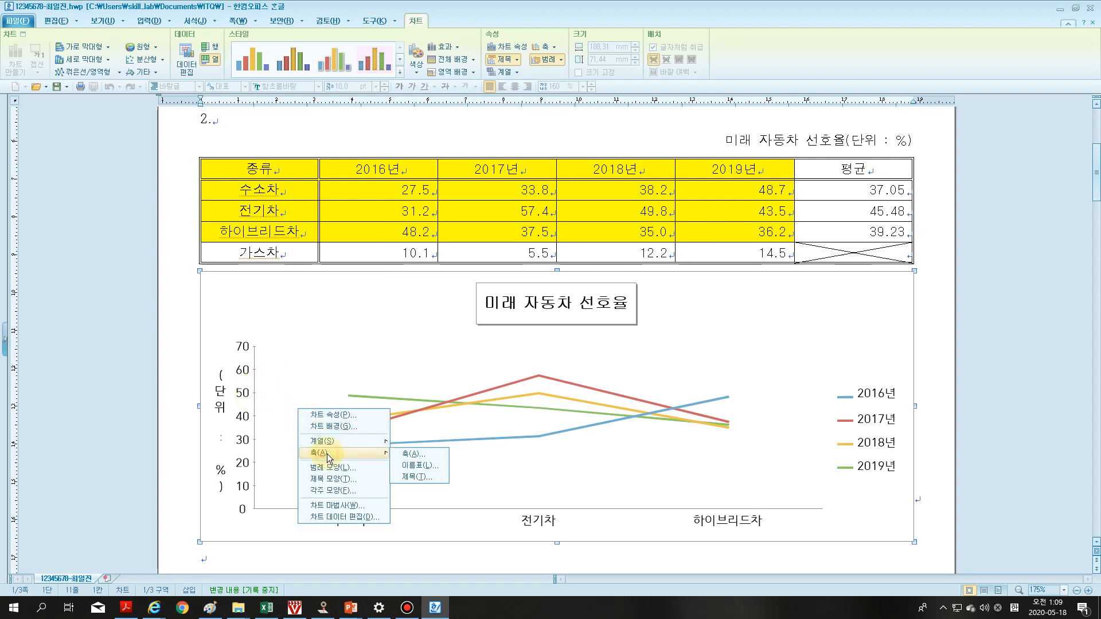
pyautogui.click(425, 477)
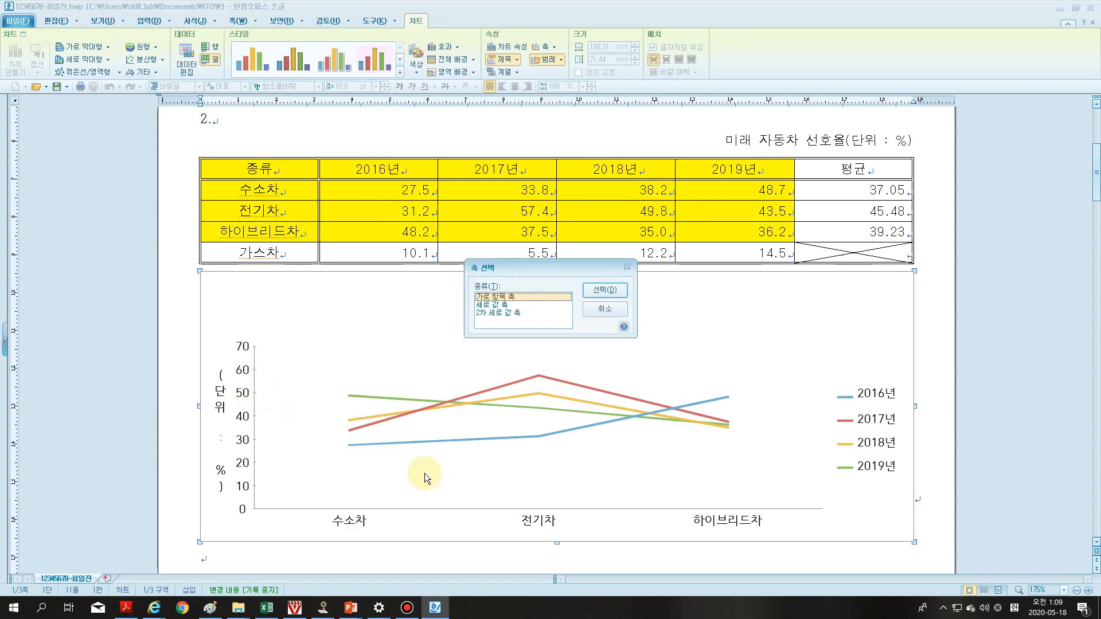
pyautogui.click(493, 305)
pyautogui.click(597, 290)
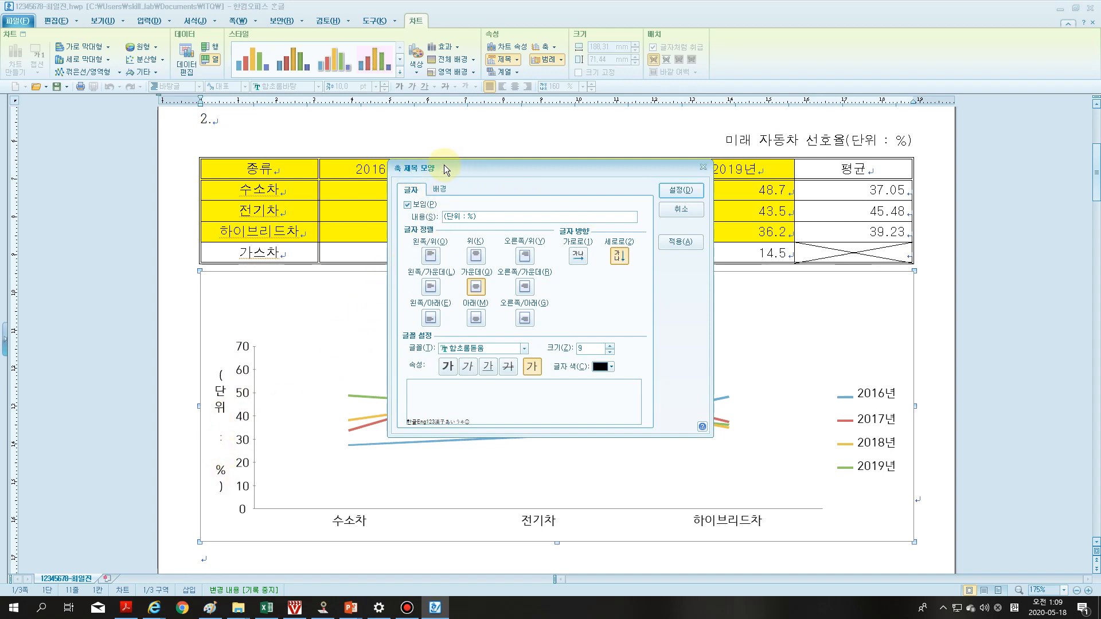
pyautogui.moveTo(444, 164); pyautogui.dragTo(359, 174)
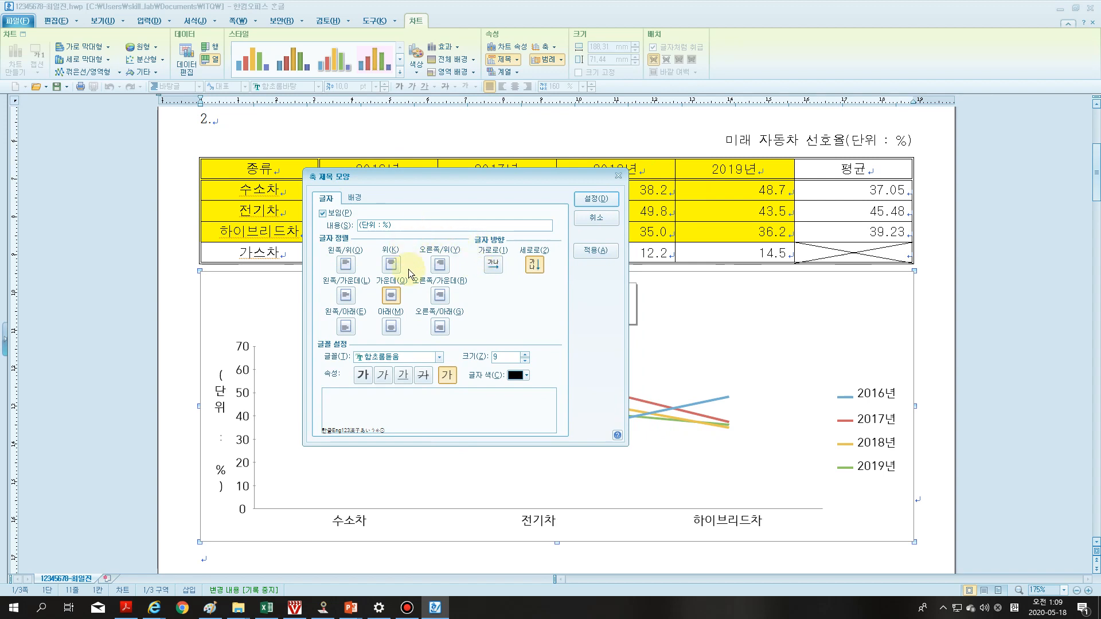
pyautogui.click(422, 359)
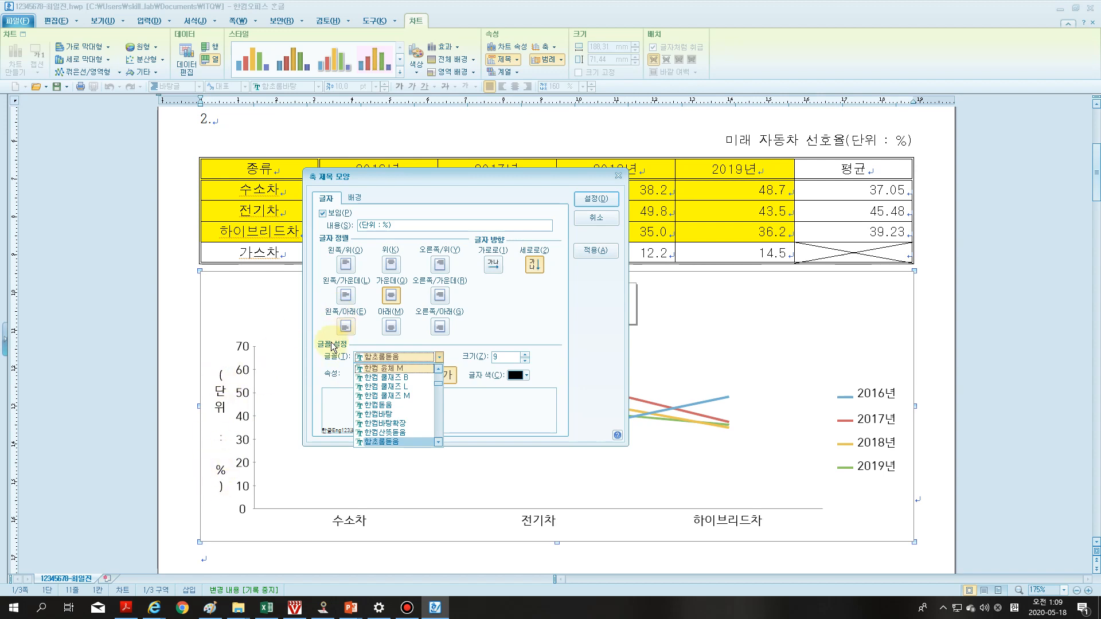
pyautogui.click(395, 331)
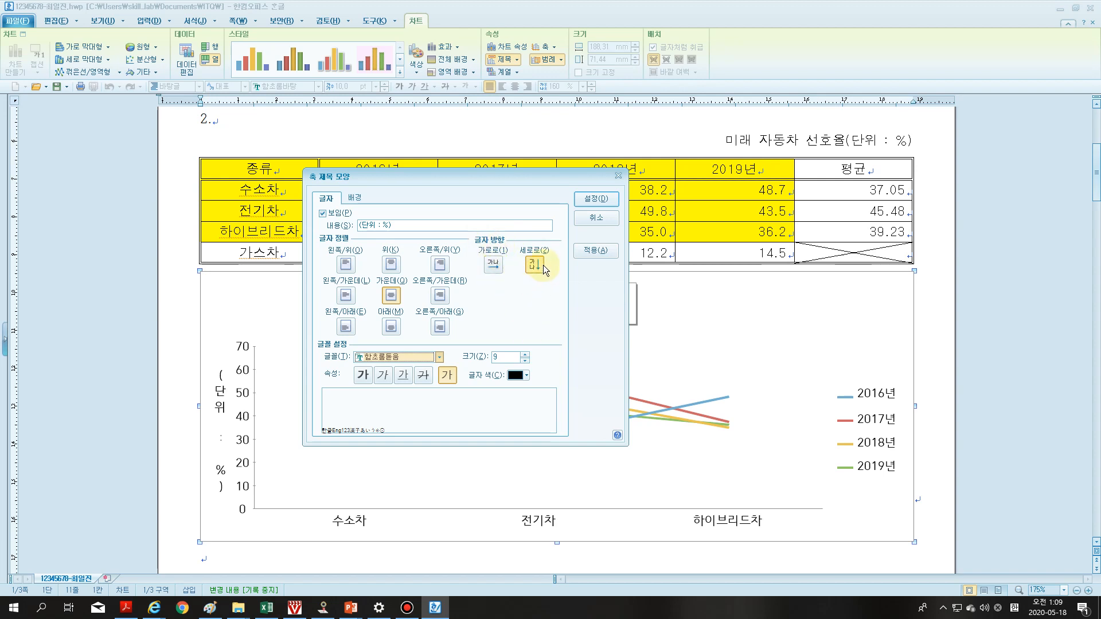
pyautogui.click(495, 264)
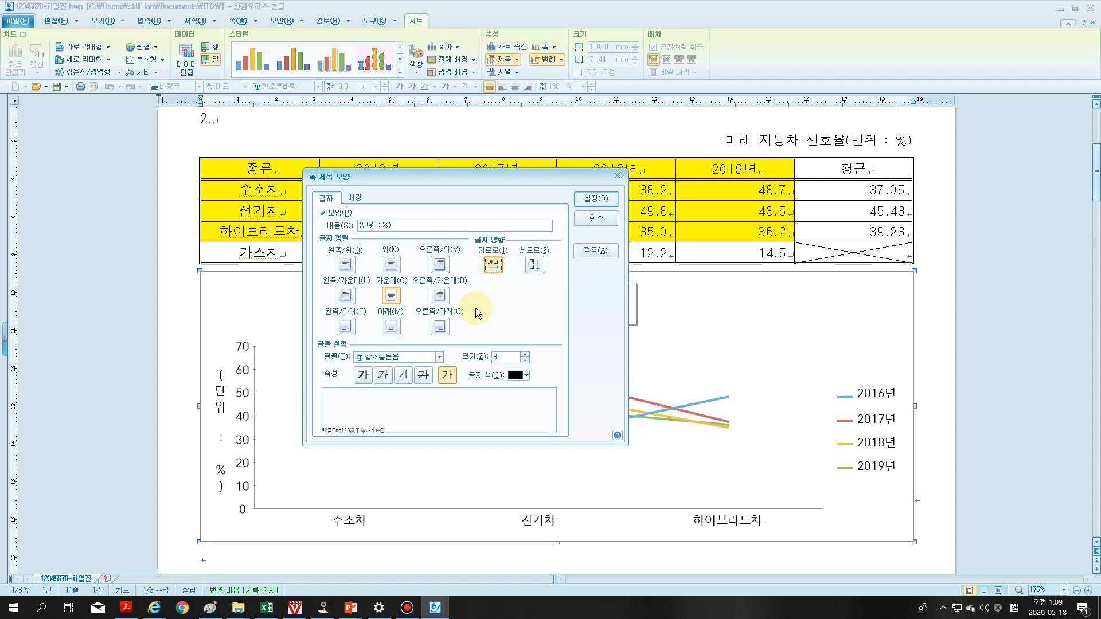
# Step: Set the axis title's font to 굴림, size 10, and apply the axis title settings
pyautogui.click(405, 359)
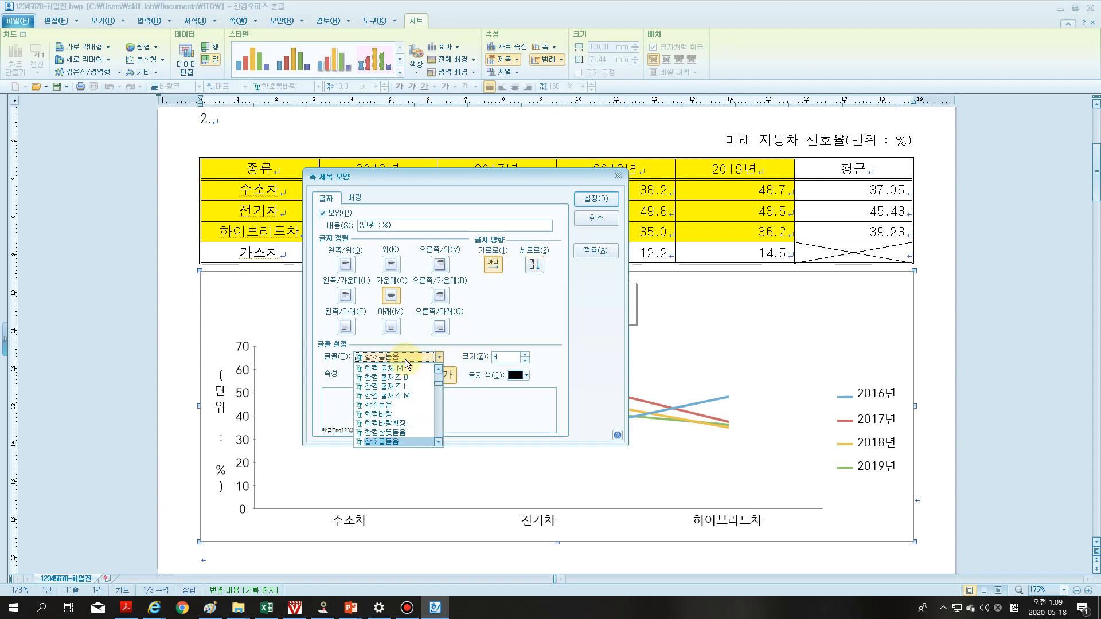
pyautogui.click(405, 359)
pyautogui.write('굴림')
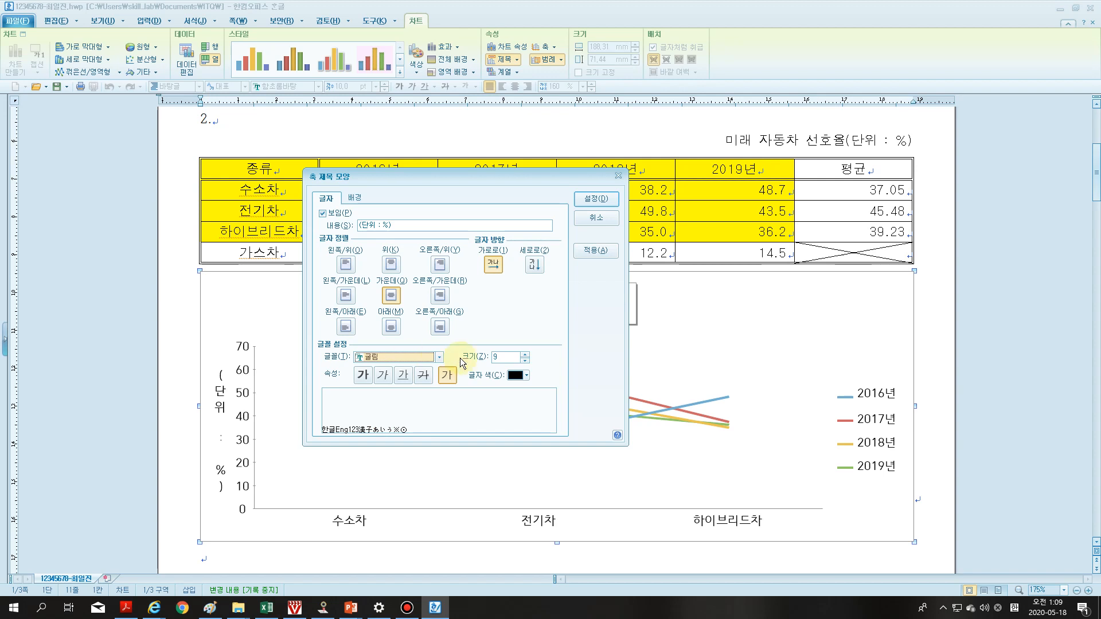
pyautogui.click(508, 358)
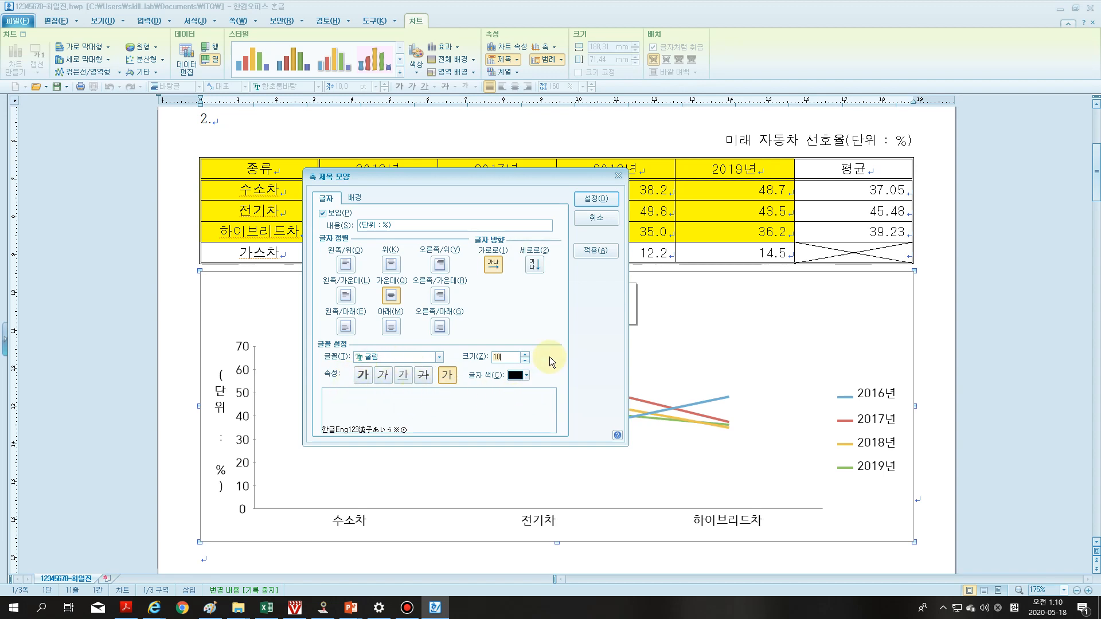
pyautogui.click(596, 198)
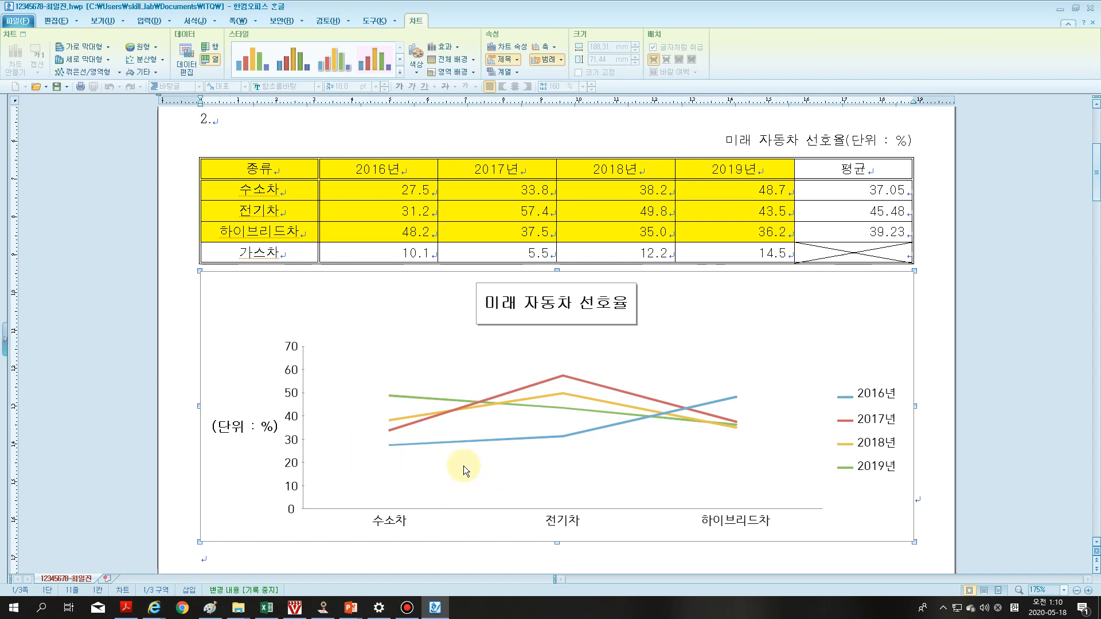
pyautogui.doubleClick(870, 432)
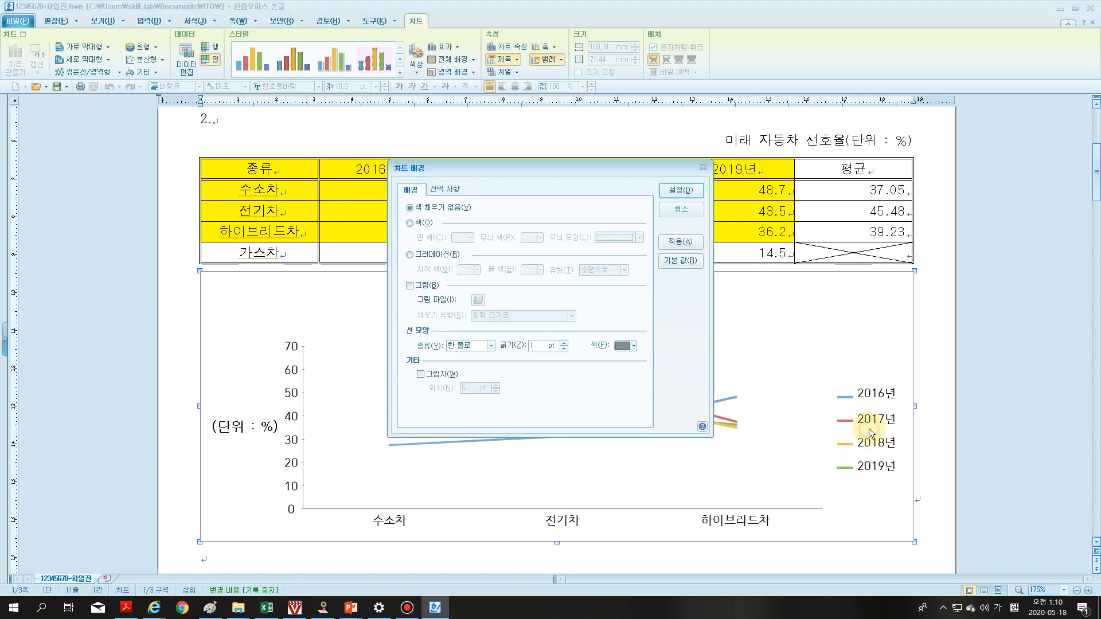
pyautogui.click(681, 210)
pyautogui.rightClick(759, 426)
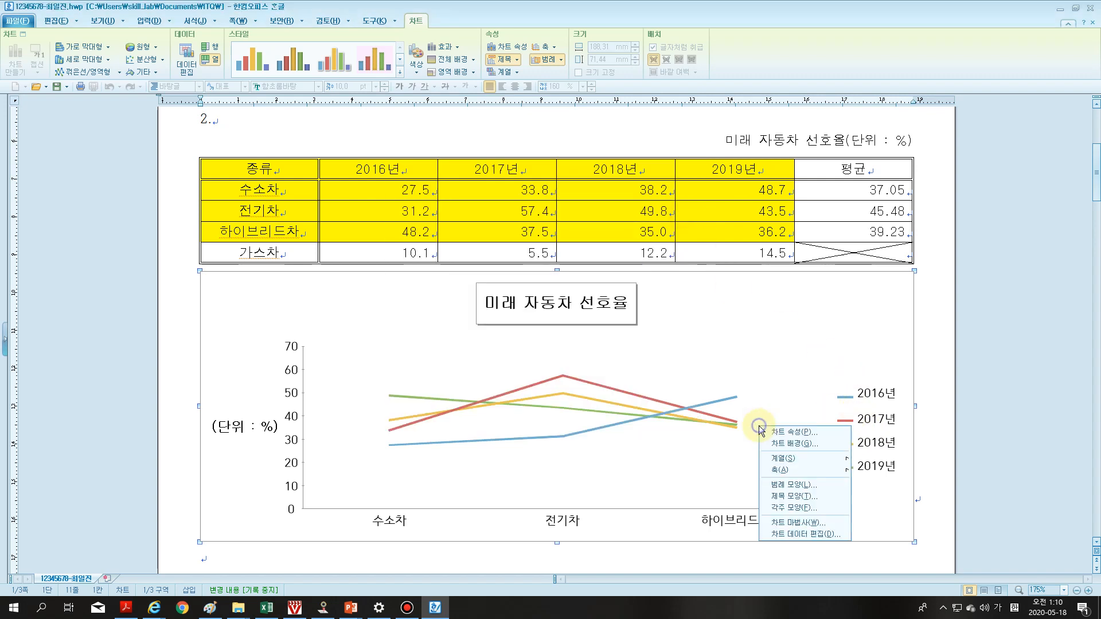
pyautogui.click(847, 423)
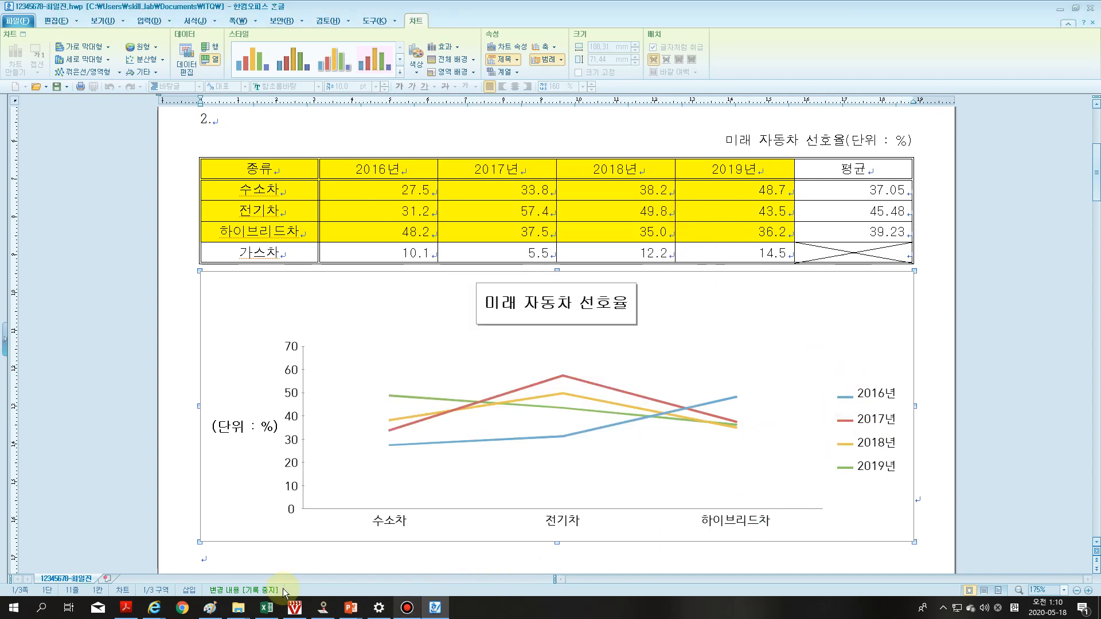
# Step: Switch to the PDF in Acrobat Reader and highlight the first line of instruction 7 about the legend's settings
pyautogui.click(435, 607)
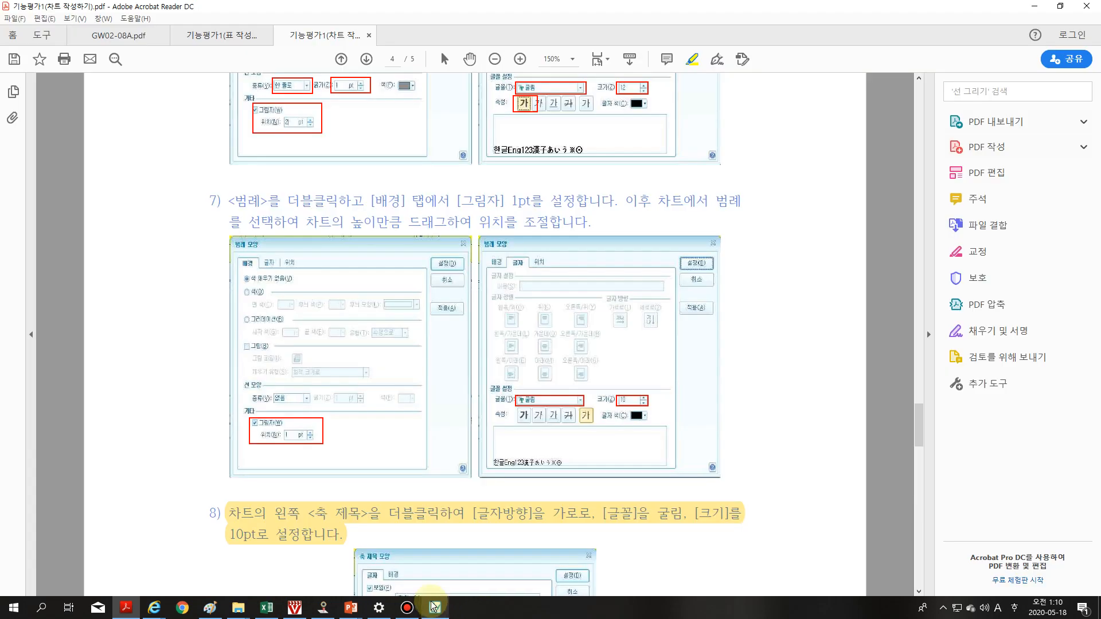
pyautogui.moveTo(229, 201)
pyautogui.mouseDown()
pyautogui.moveTo(749, 201)
pyautogui.moveTo(750, 234)
pyautogui.moveTo(740, 228)
pyautogui.moveTo(749, 224)
pyautogui.mouseUp()
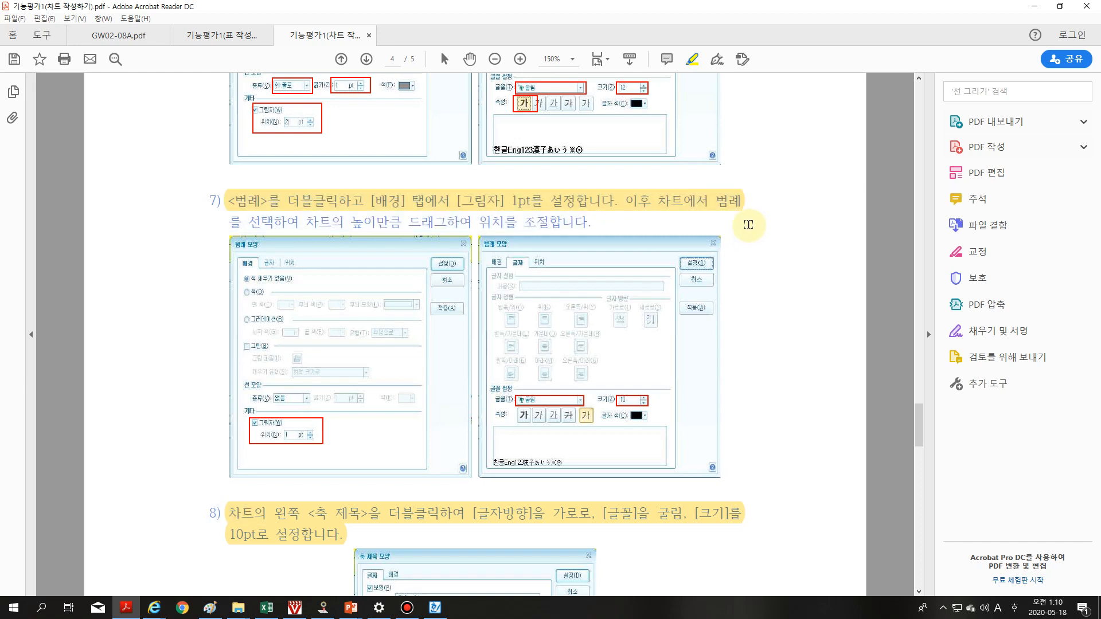
# Step: Back in the Hangul document, give the chart legend's background a 한 줄로 outline and apply it
pyautogui.click(436, 608)
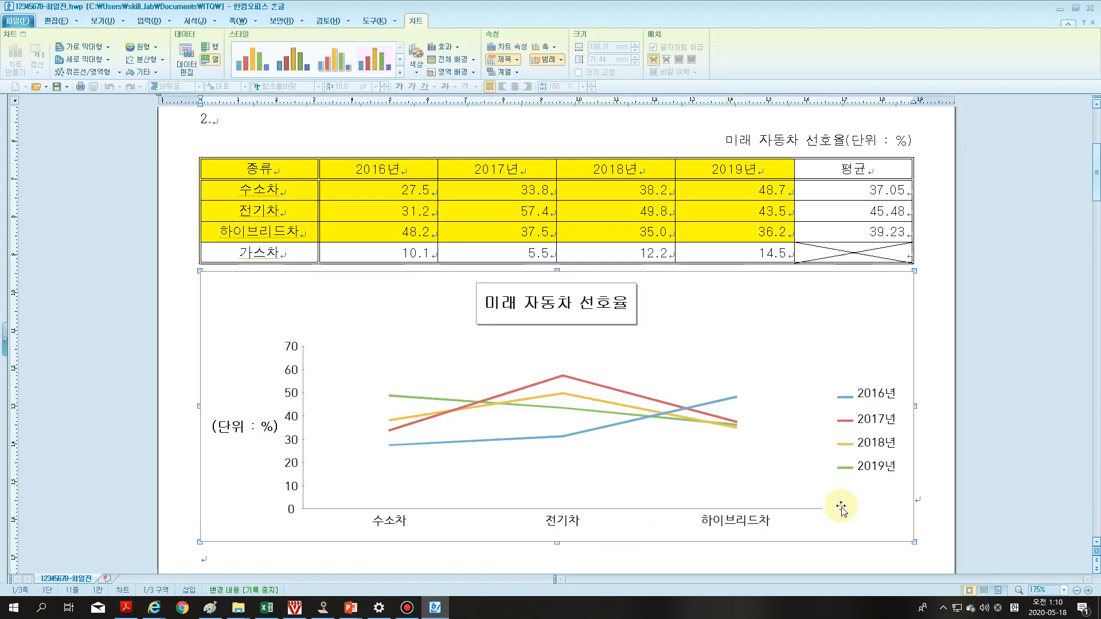
pyautogui.click(878, 449)
pyautogui.doubleClick(879, 448)
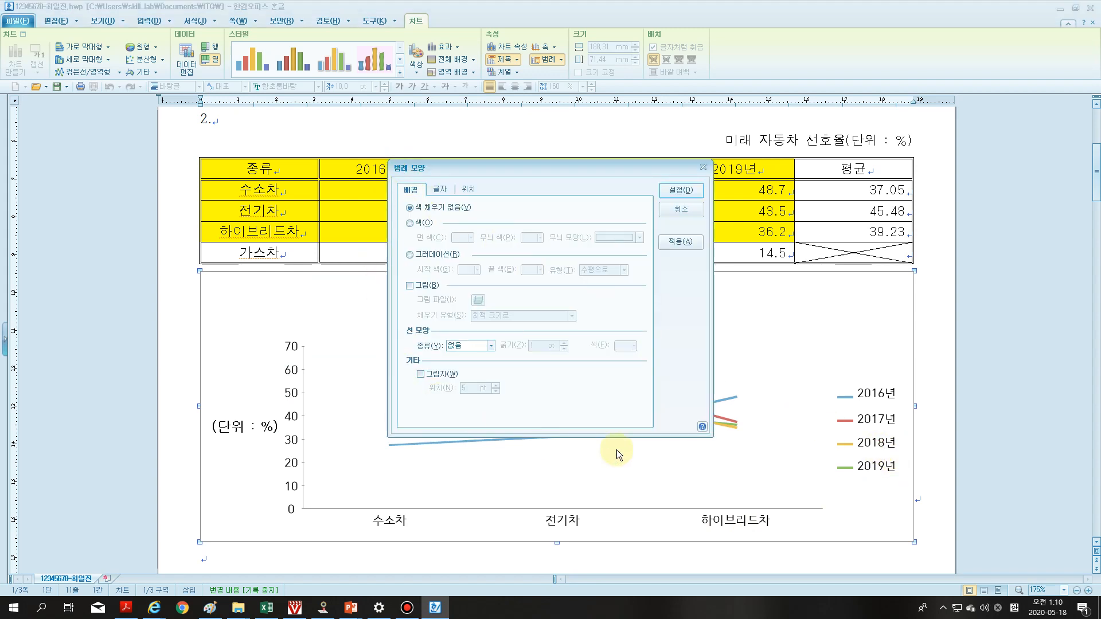
pyautogui.click(491, 346)
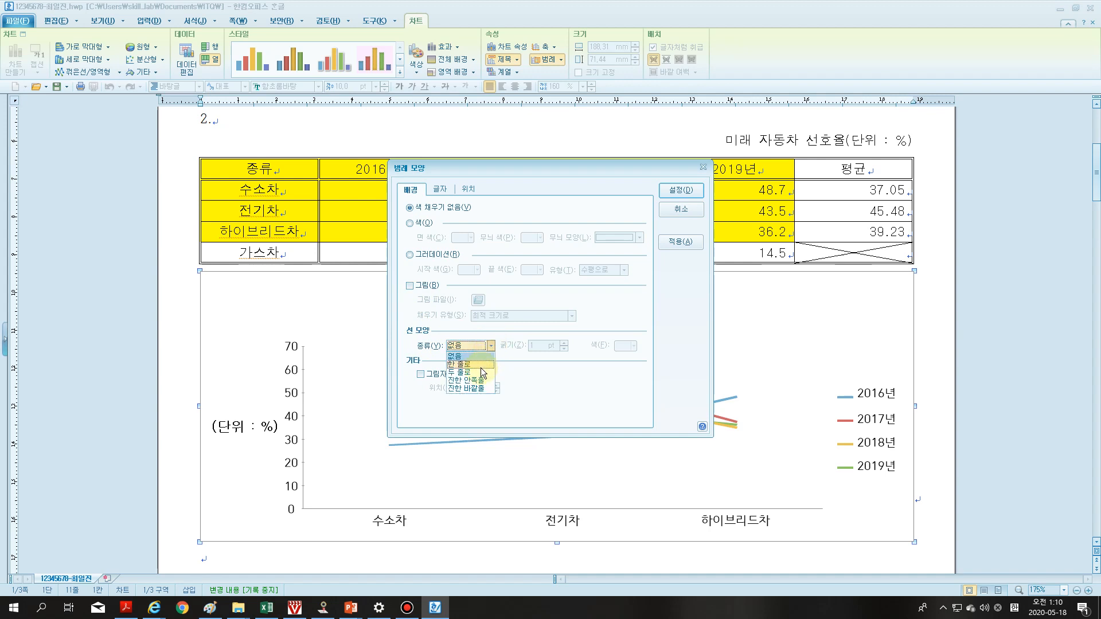
pyautogui.click(481, 366)
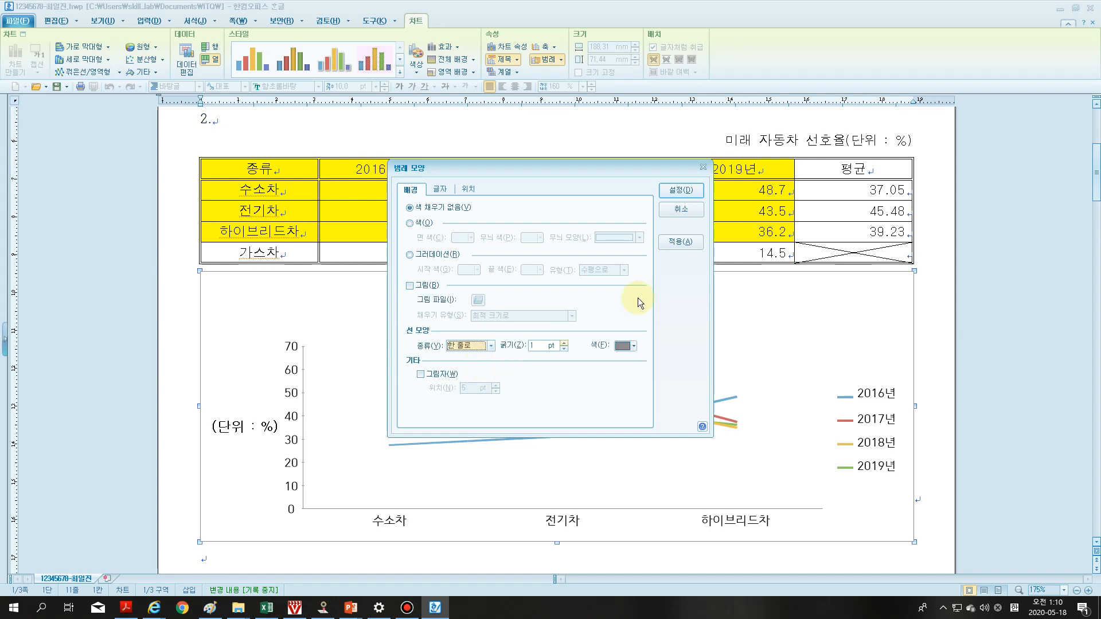
pyautogui.click(681, 192)
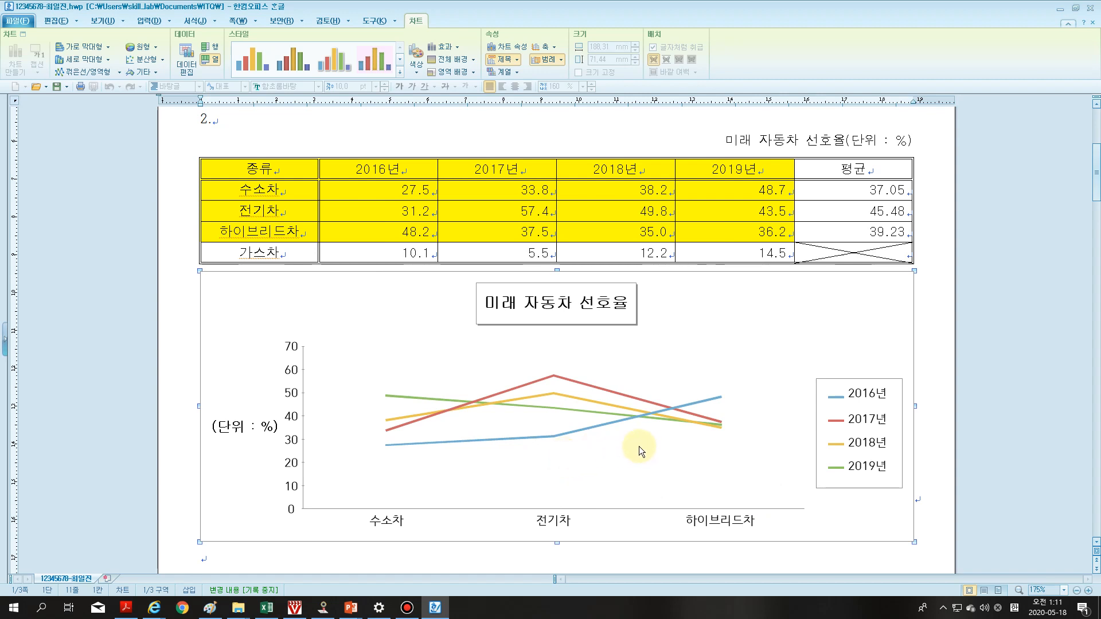
pyautogui.rightClick(847, 435)
pyautogui.click(858, 453)
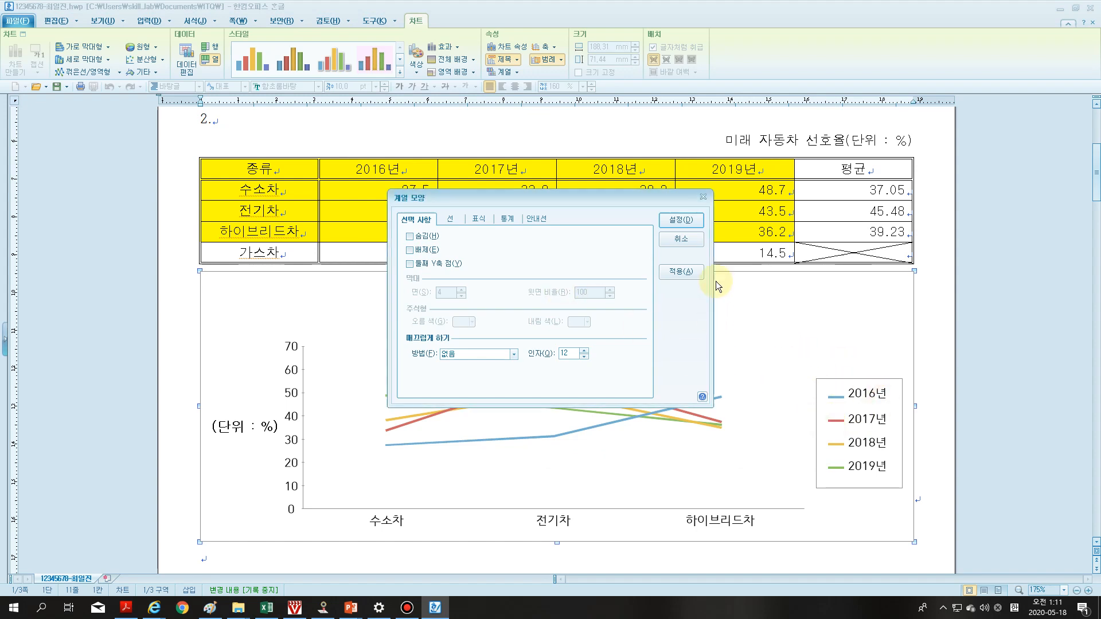
pyautogui.click(684, 239)
# Step: Set the chart legend's font to 굴림, size 10, and apply the legend settings
pyautogui.doubleClick(867, 430)
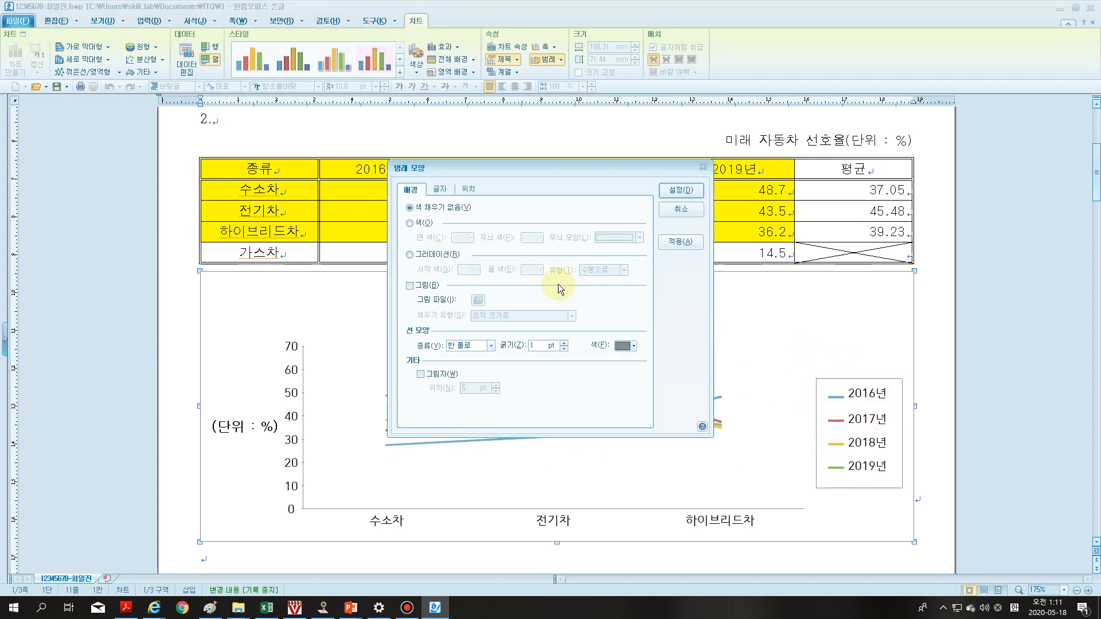
pyautogui.click(448, 193)
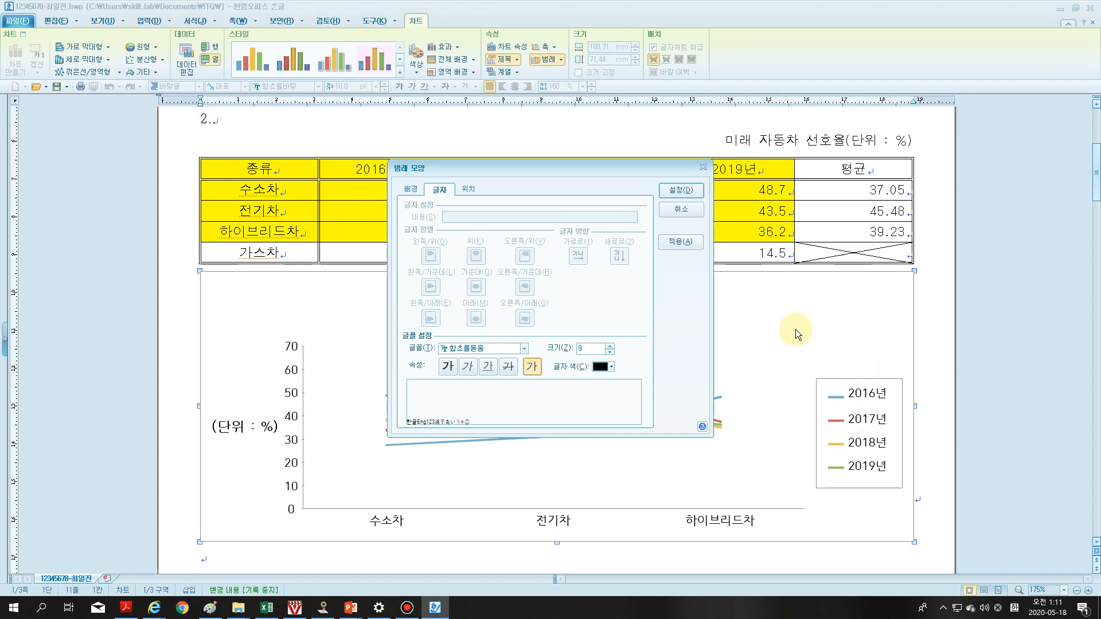
pyautogui.click(493, 348)
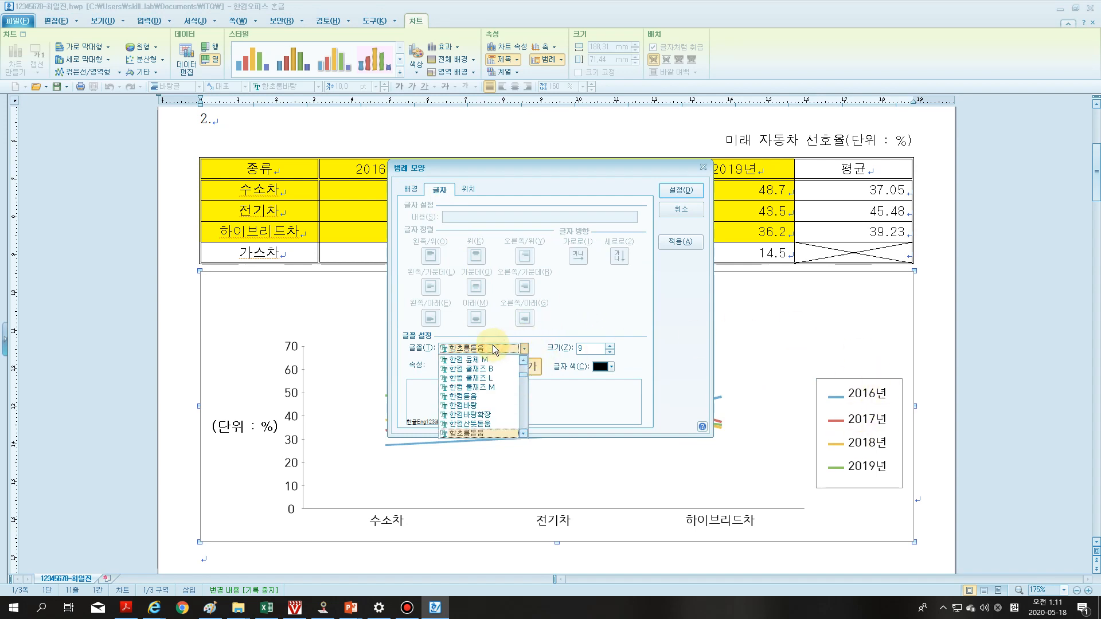
pyautogui.write('굴림')
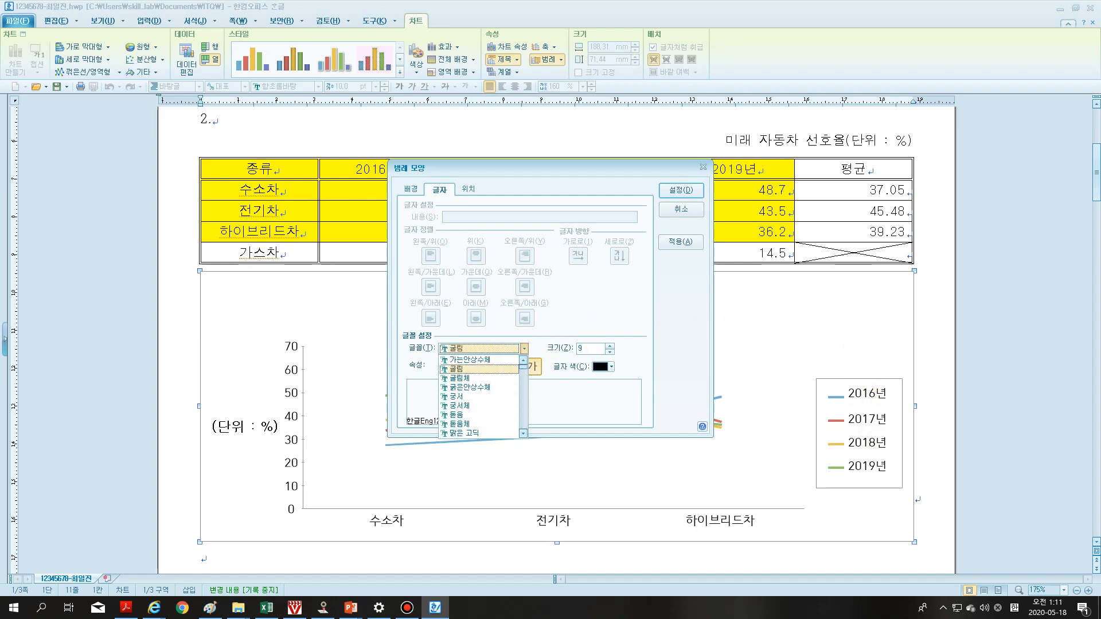
pyautogui.click(552, 352)
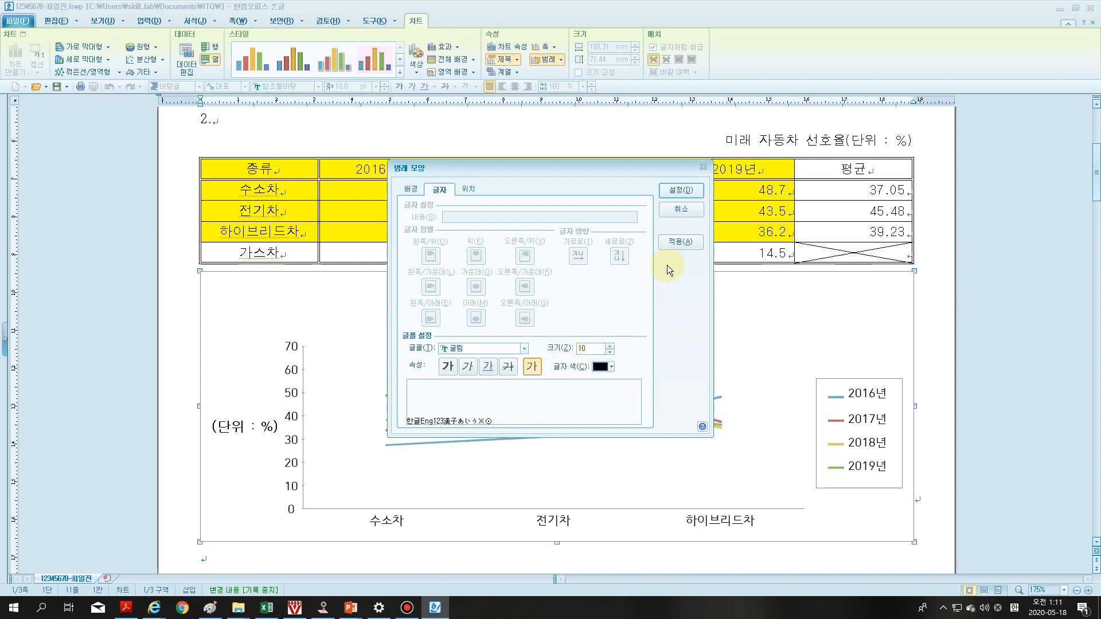
pyautogui.click(680, 190)
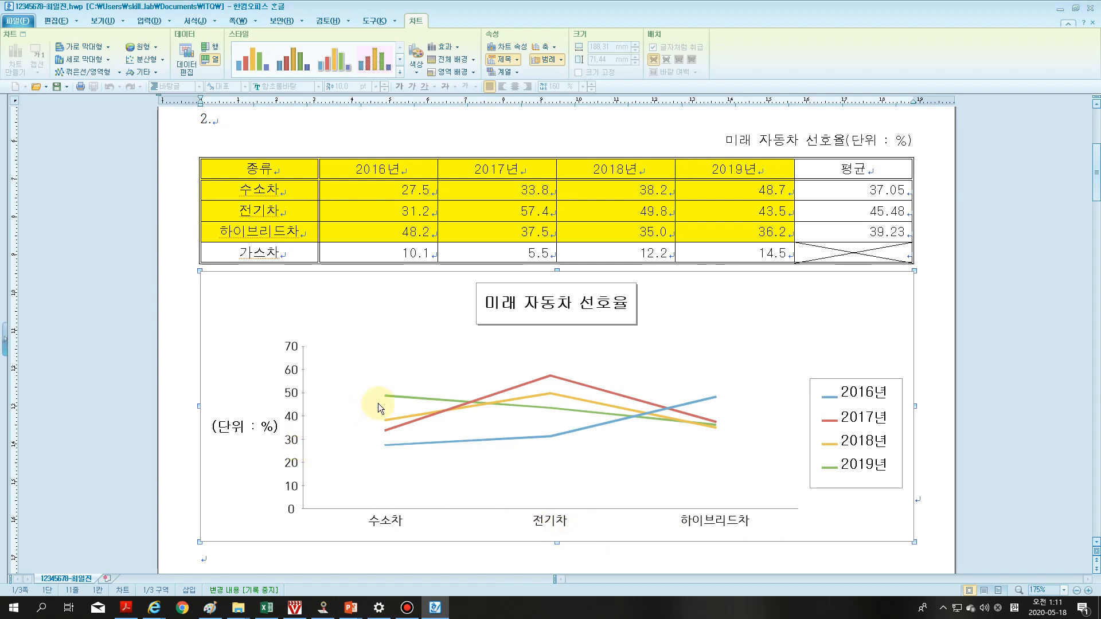
# Step: Set the labels of the chart's horizontal category axis (가로 항목 축) to font 굴림, size 10 pt, and apply the settings
pyautogui.rightClick(333, 407)
pyautogui.moveTo(371, 452)
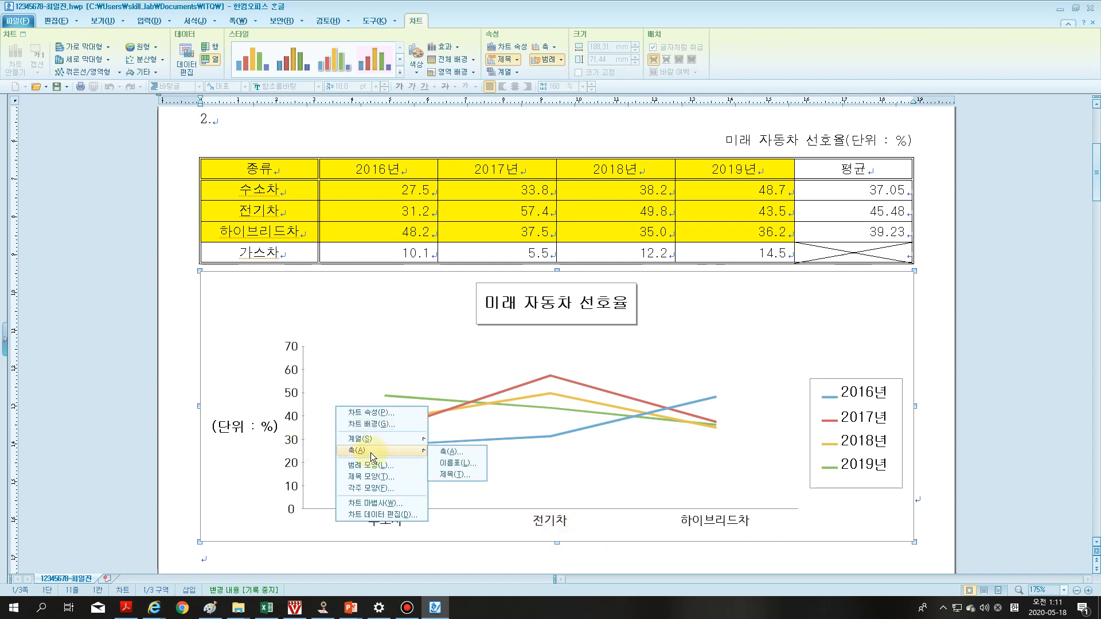
pyautogui.click(450, 463)
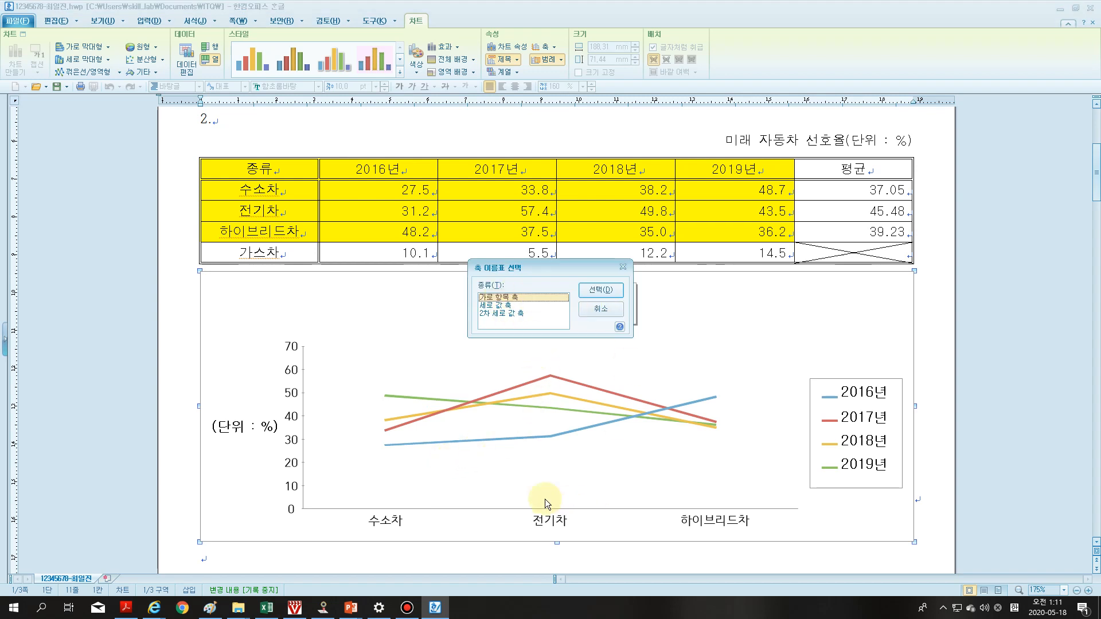
pyautogui.click(604, 289)
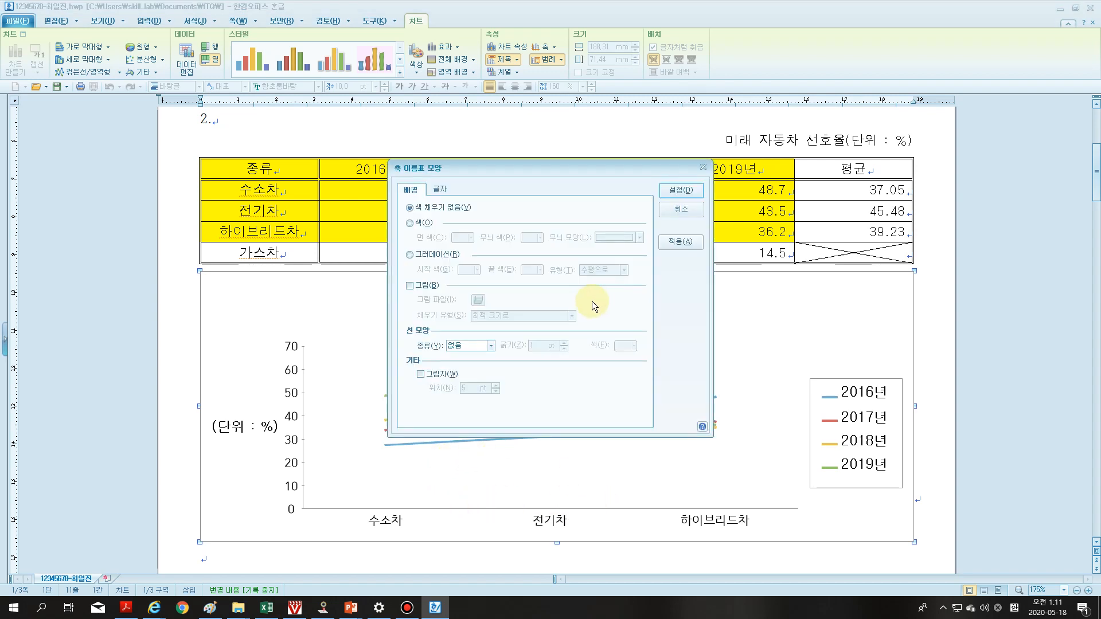
pyautogui.click(440, 189)
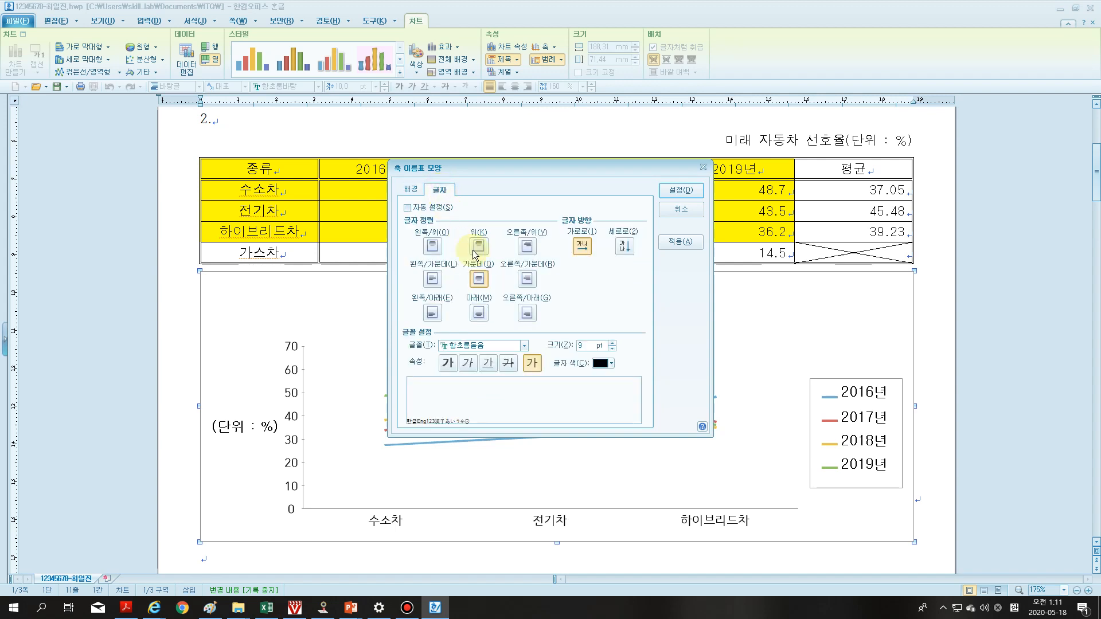
pyautogui.click(494, 349)
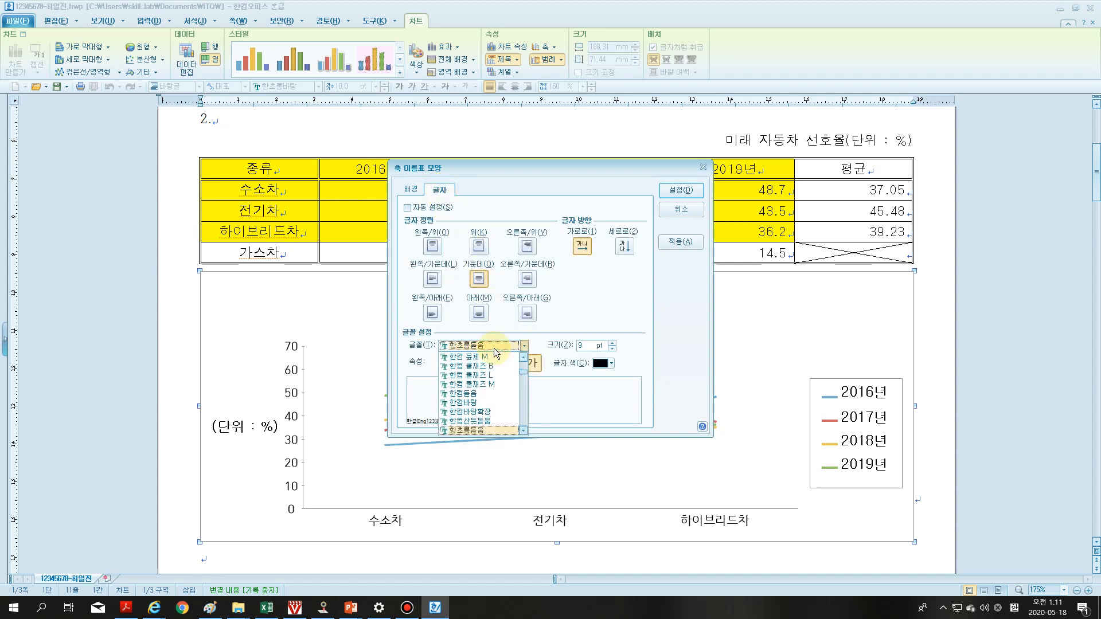
pyautogui.write('굴림')
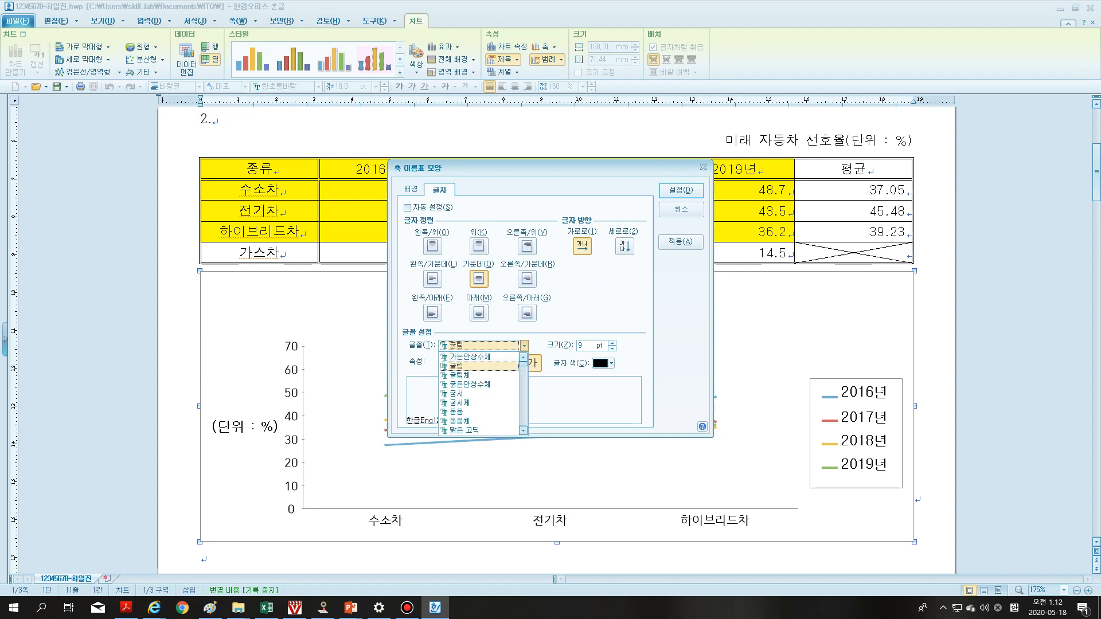
pyautogui.click(613, 342)
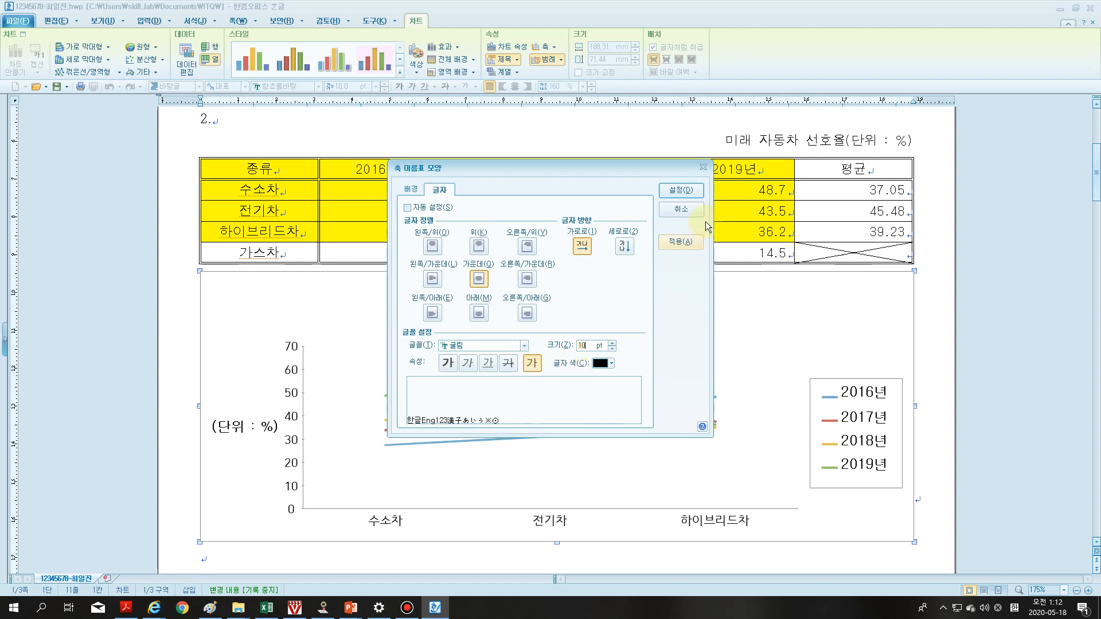
pyautogui.click(688, 195)
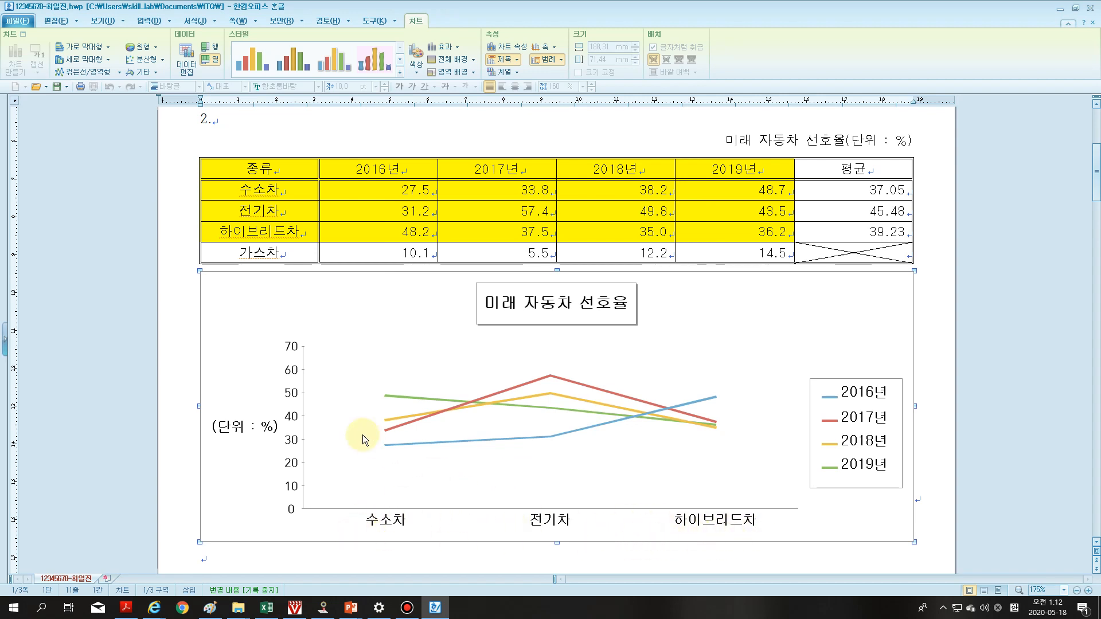
# Step: Set the labels of the chart's vertical value axis (세로 값 축) to font 굴림, size 10 pt, and apply the settings
pyautogui.rightClick(342, 425)
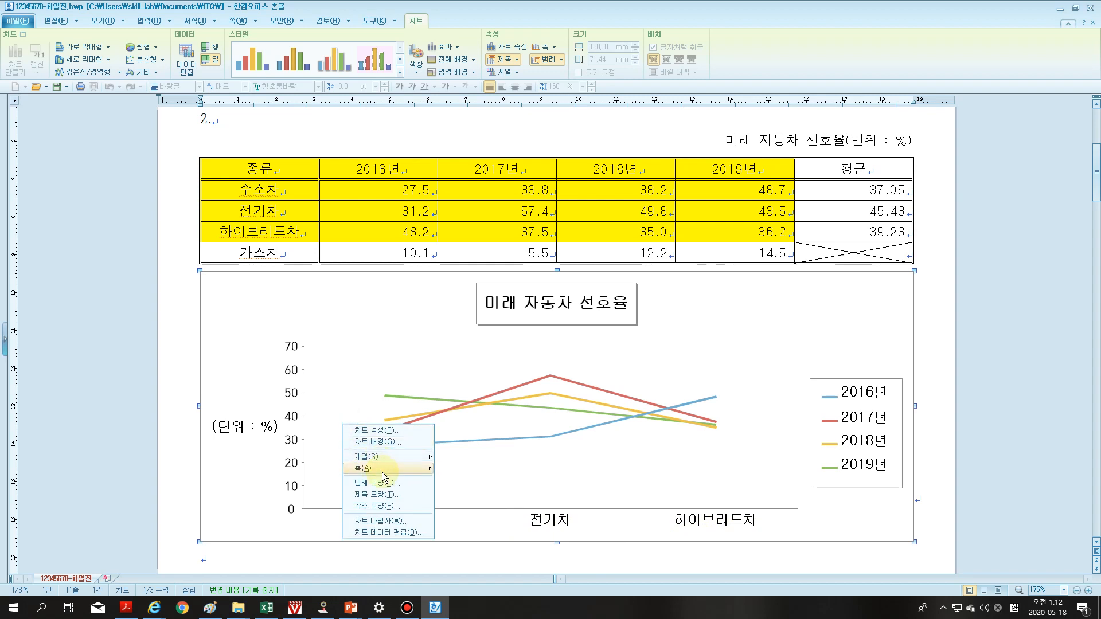
pyautogui.moveTo(382, 473)
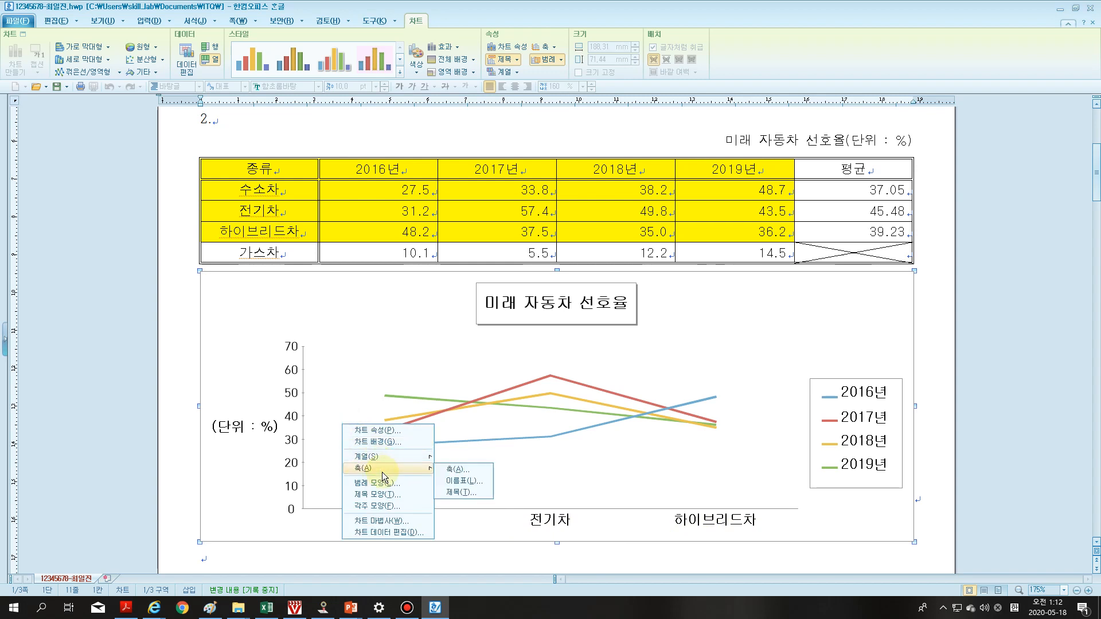
pyautogui.click(480, 480)
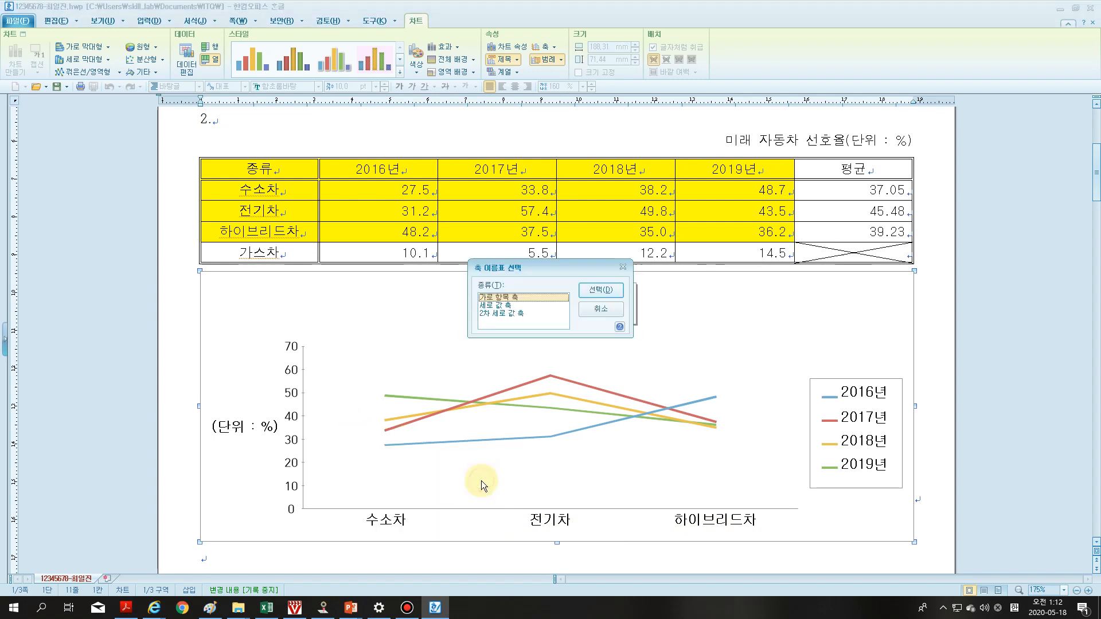
pyautogui.click(496, 306)
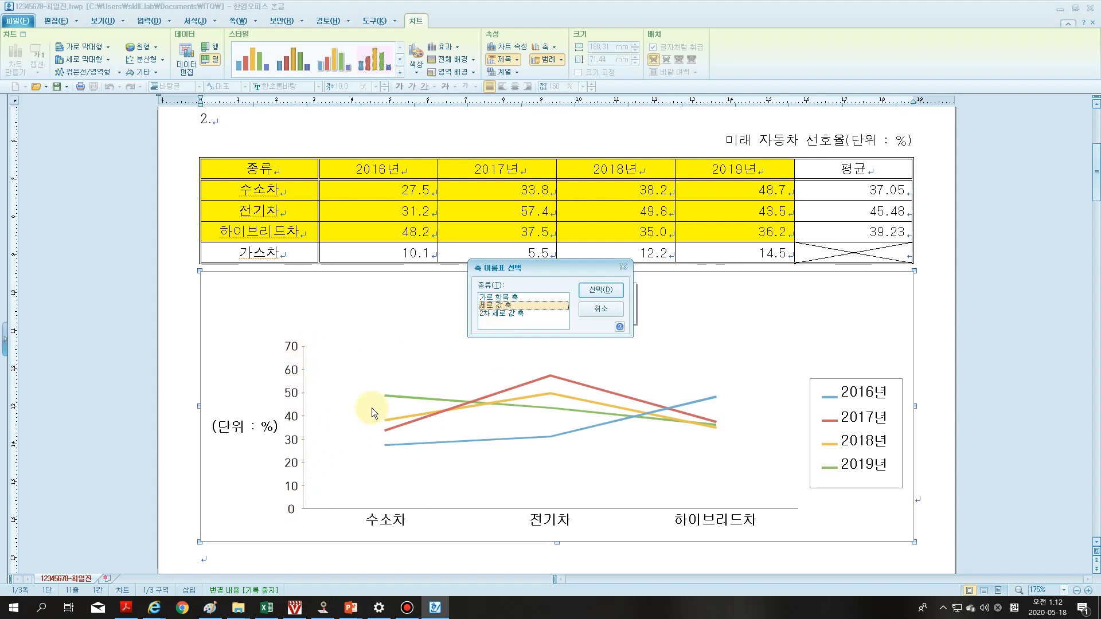
pyautogui.click(600, 290)
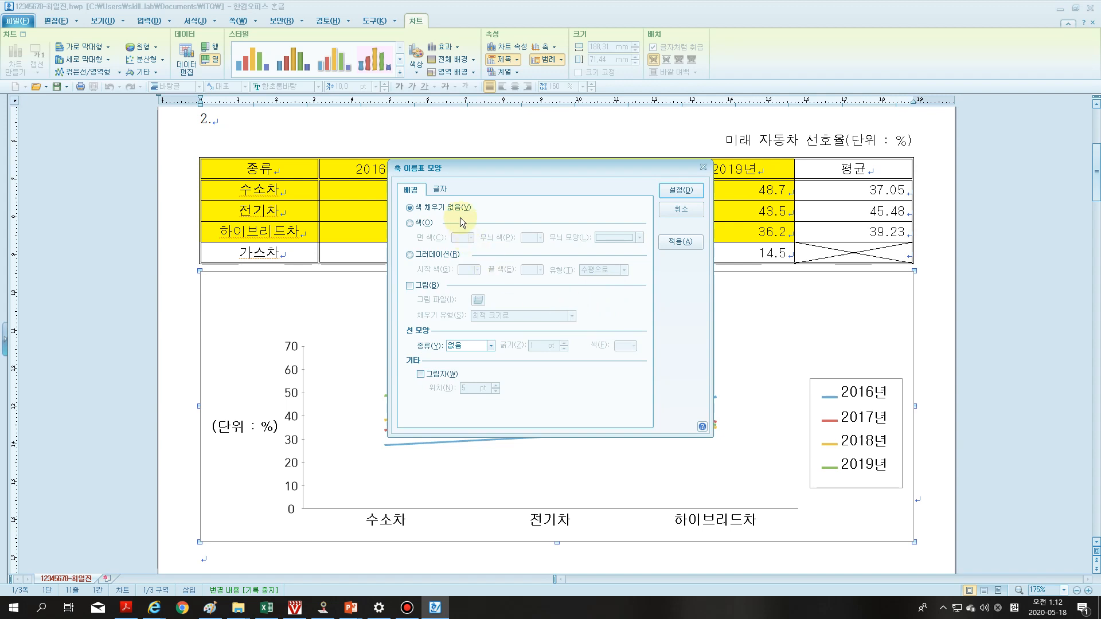
pyautogui.click(442, 191)
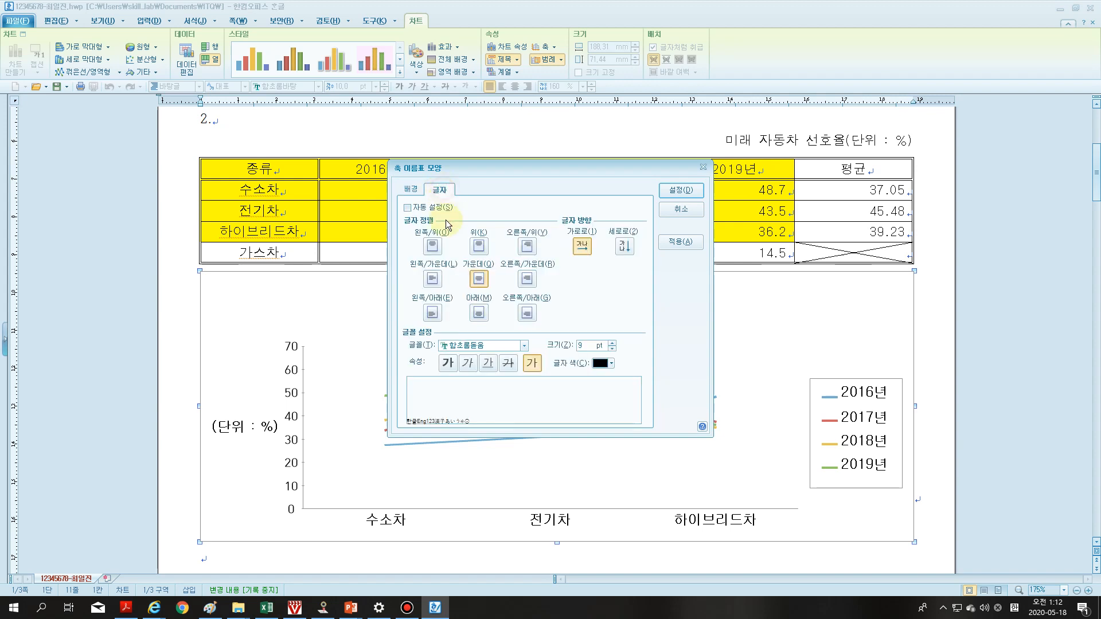
pyautogui.click(468, 347)
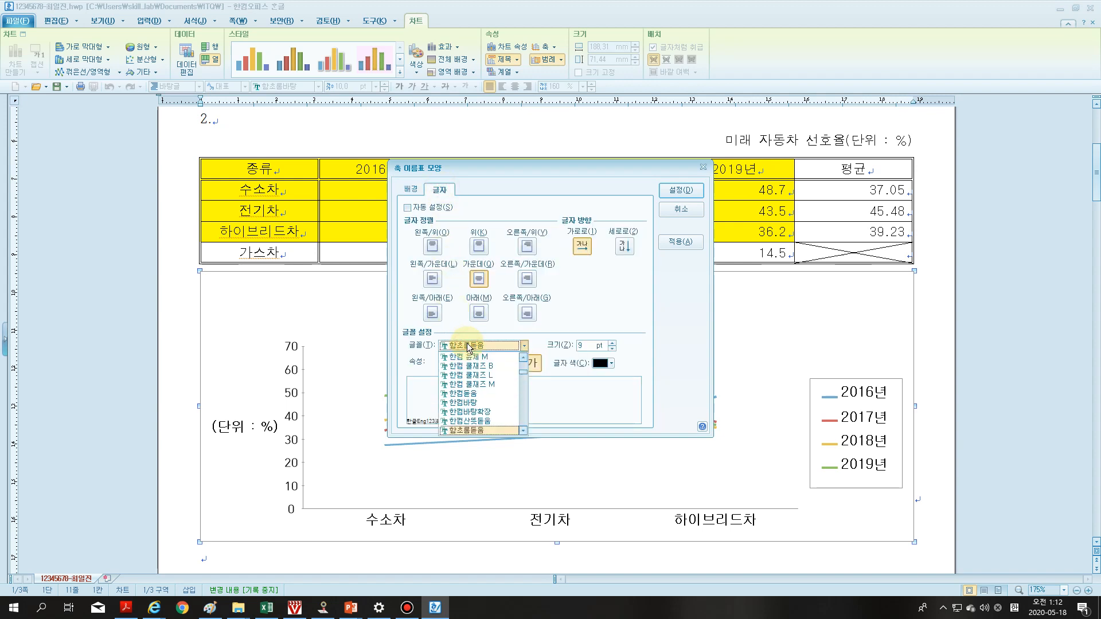
pyautogui.press('Home')
pyautogui.press('Down')
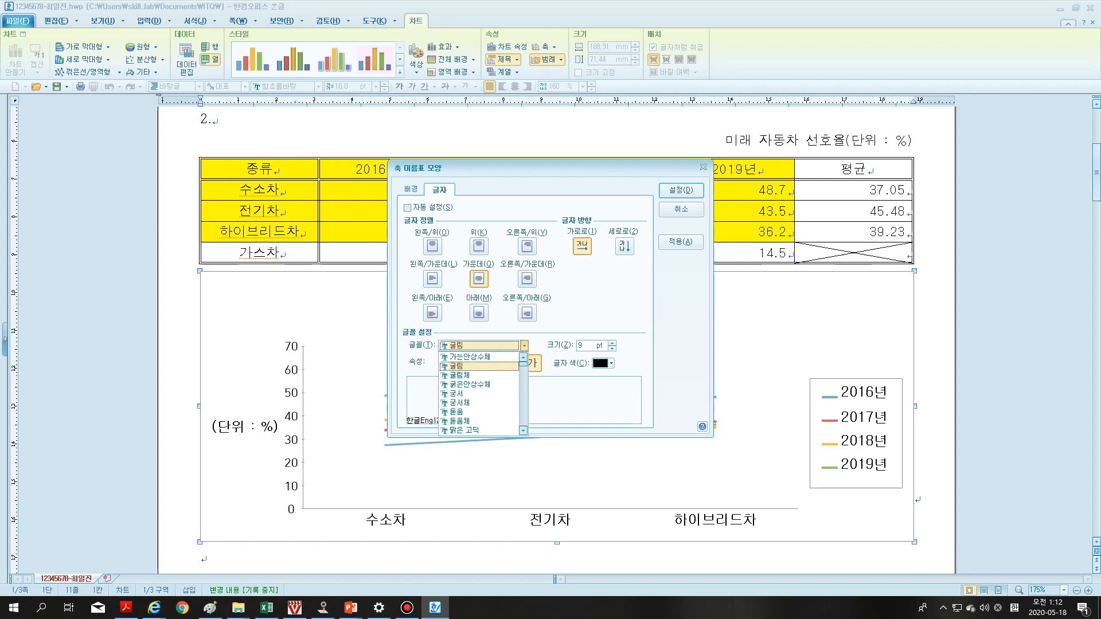
pyautogui.click(613, 343)
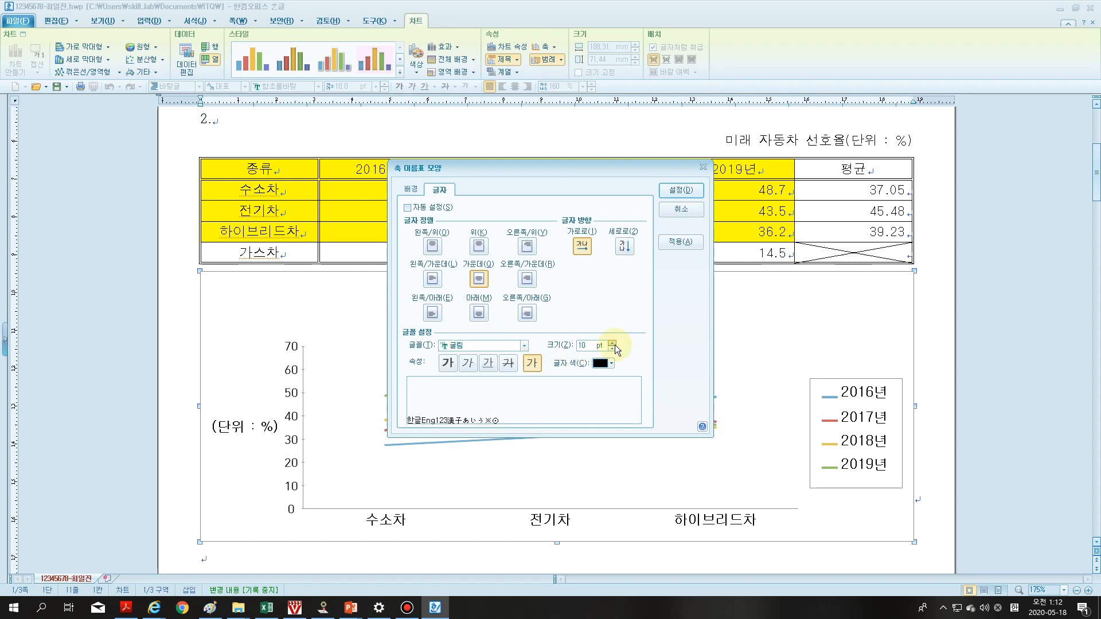
pyautogui.click(682, 191)
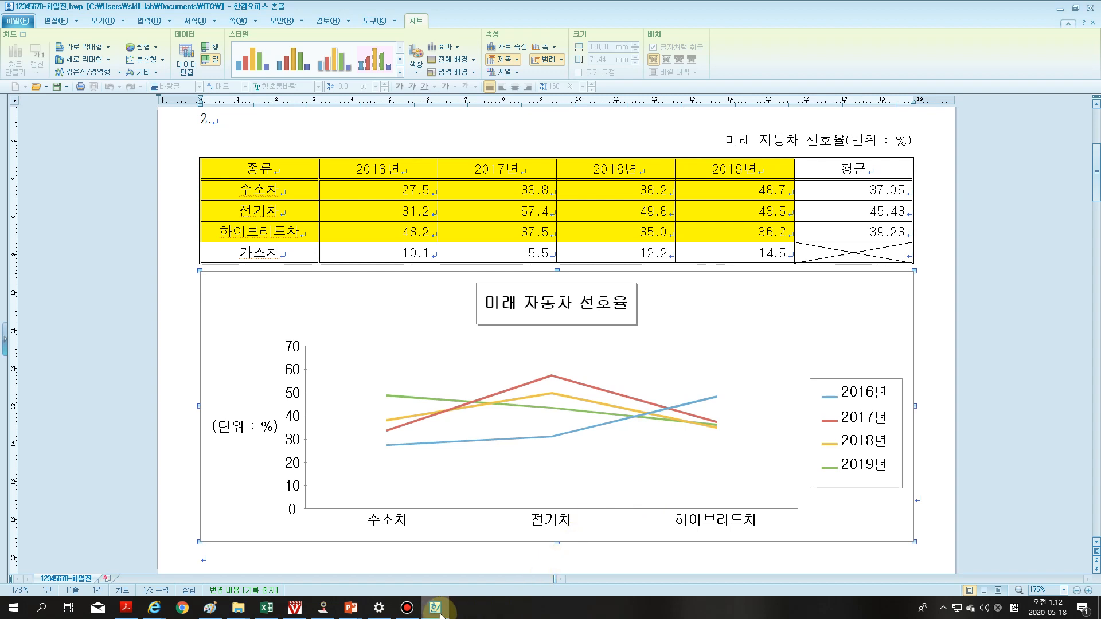
# Step: Check the finished chart against the 차트 조건 and 출력형태 sample on page 1 of the PDF in Acrobat Reader
pyautogui.moveTo(440, 615)
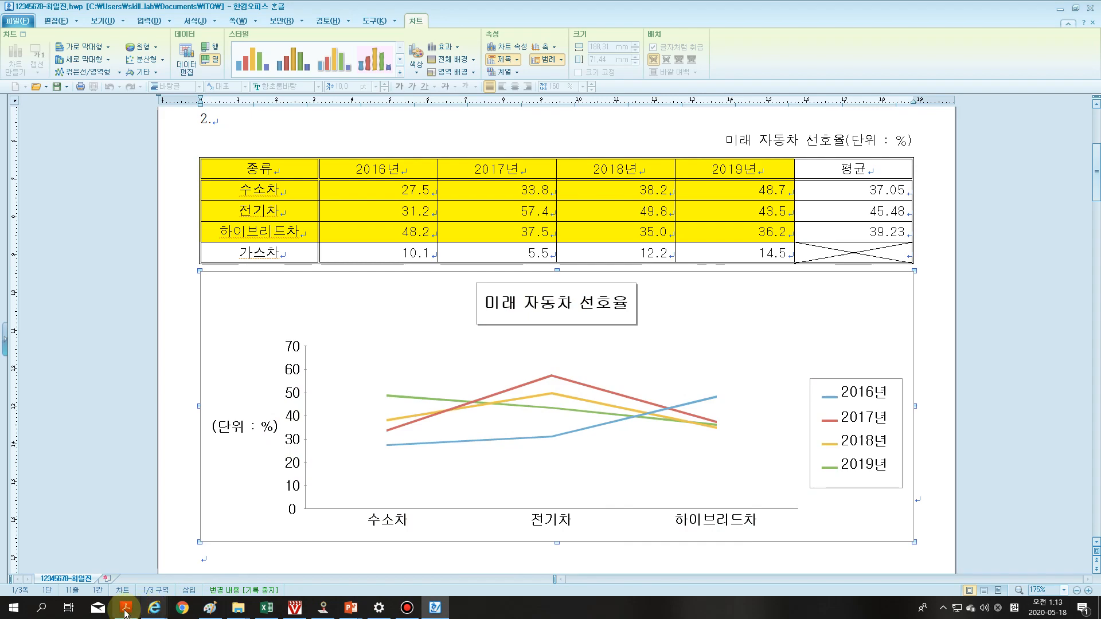
pyautogui.click(126, 610)
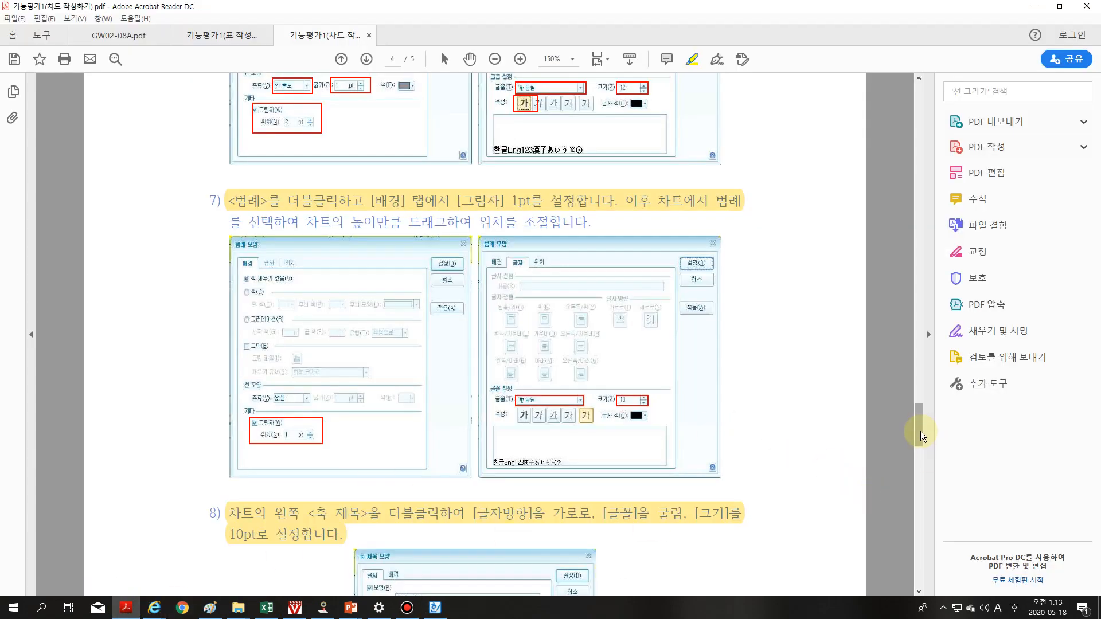
pyautogui.moveTo(921, 436); pyautogui.dragTo(858, 164)
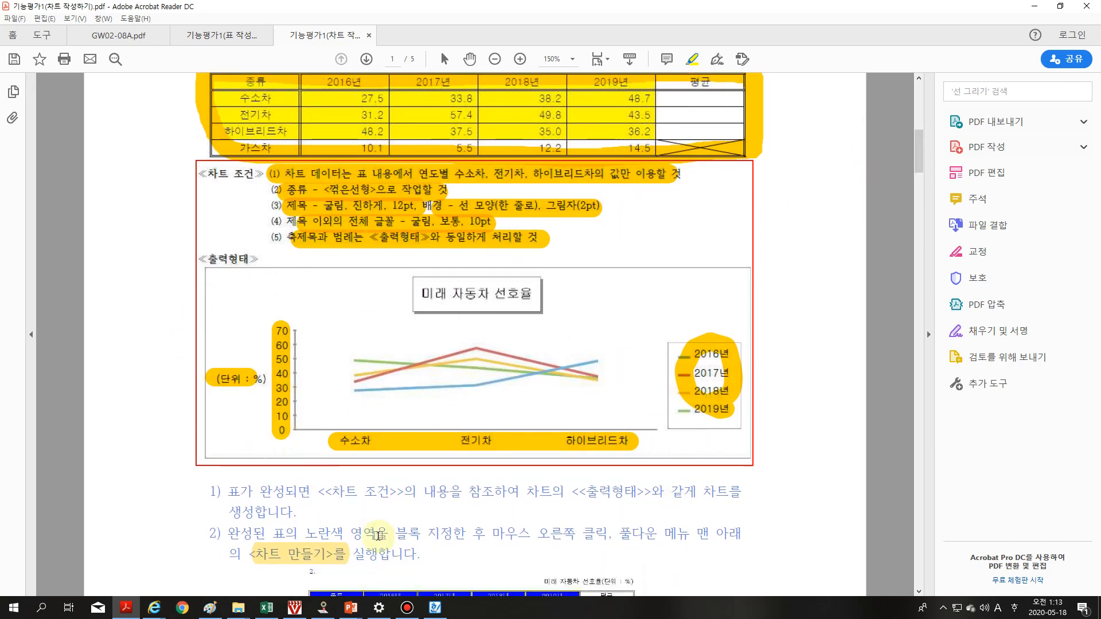
pyautogui.click(435, 608)
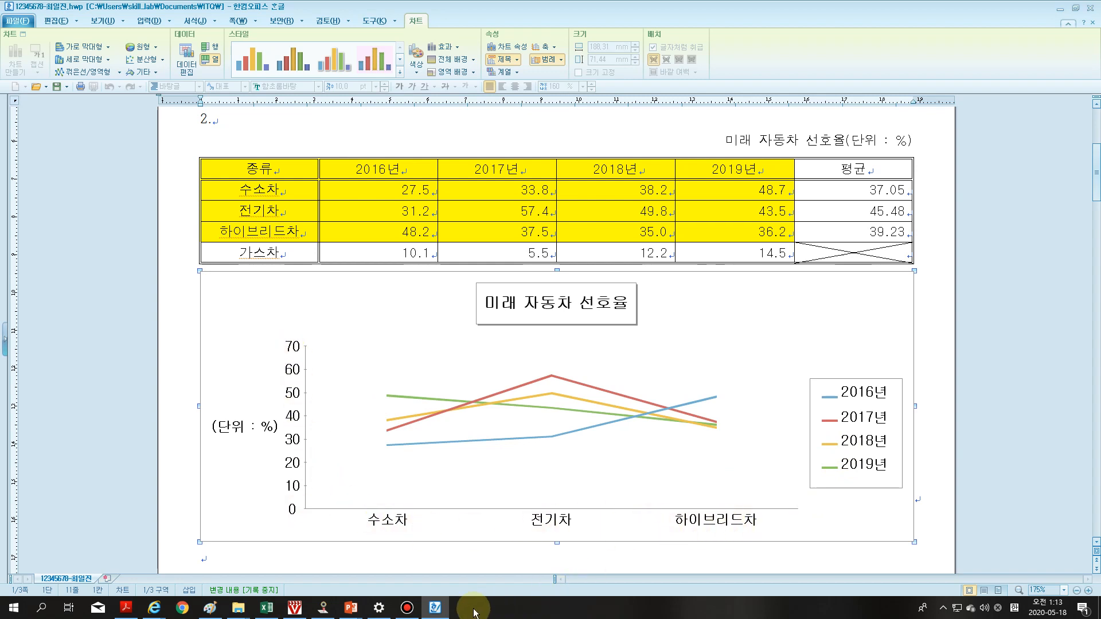
pyautogui.moveTo(435, 613)
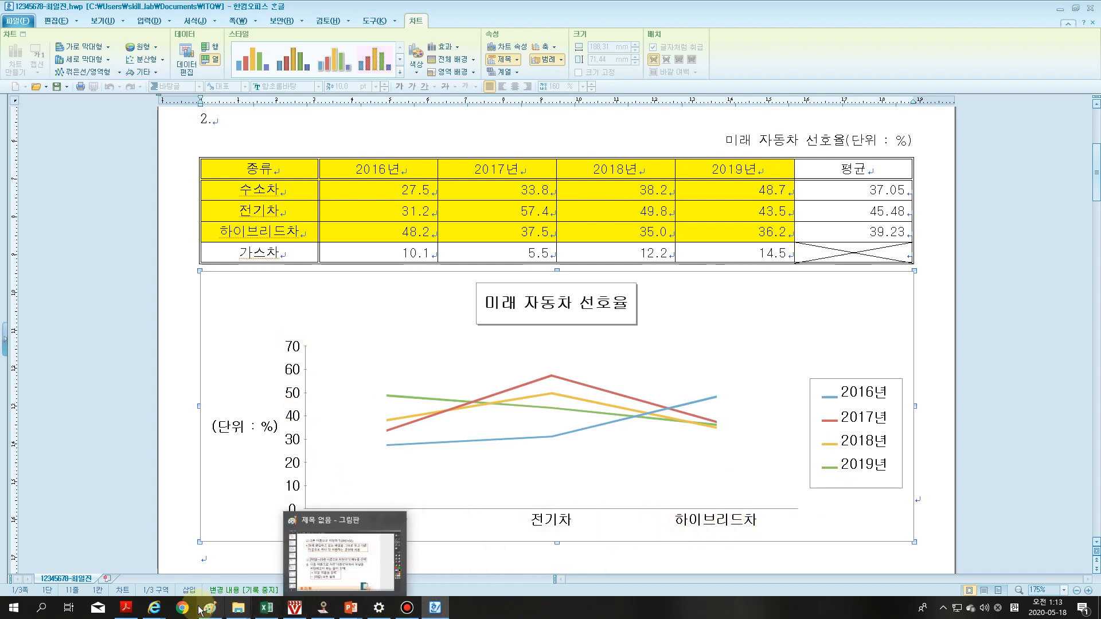
pyautogui.click(124, 612)
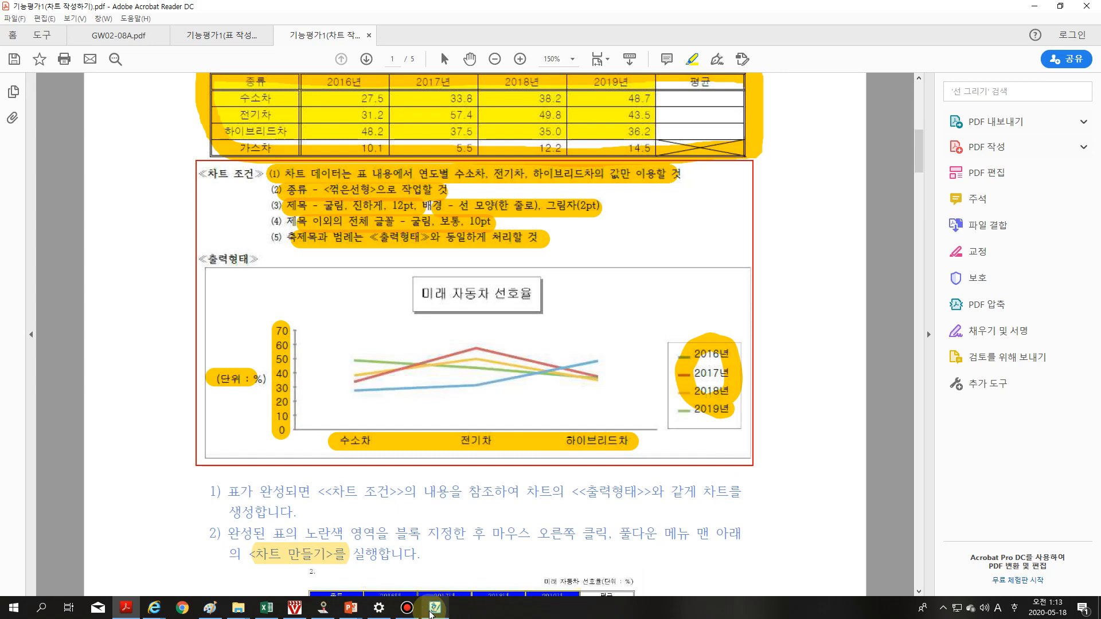
# Step: Back in the Hangul document, move the chart legend slightly lower and exit chart editing
pyautogui.click(436, 608)
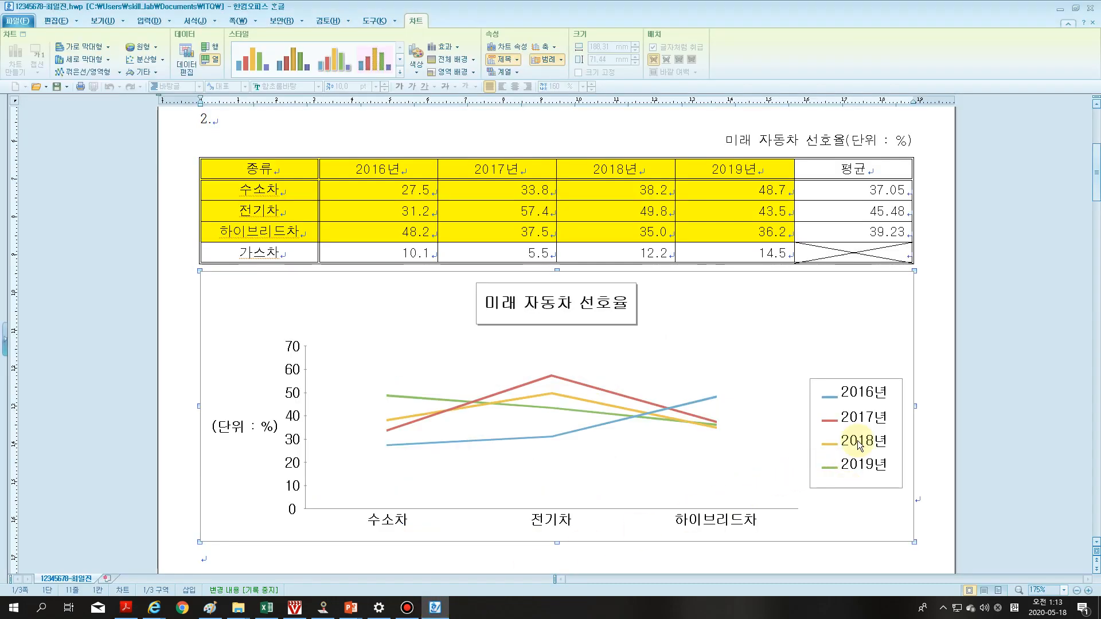
pyautogui.moveTo(858, 443); pyautogui.dragTo(859, 466)
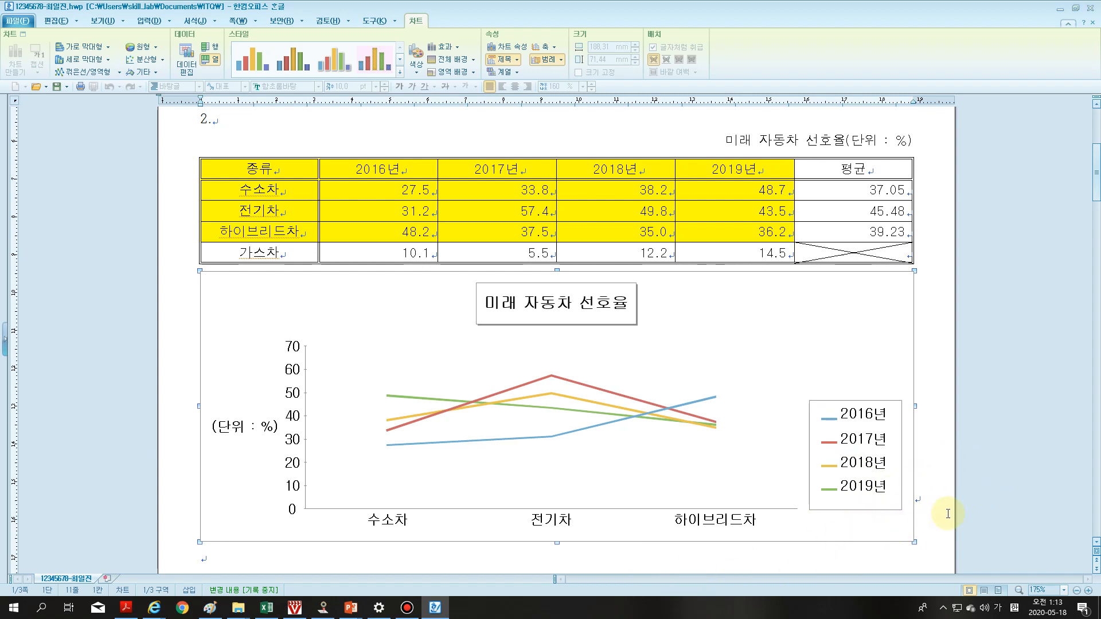
pyautogui.click(948, 488)
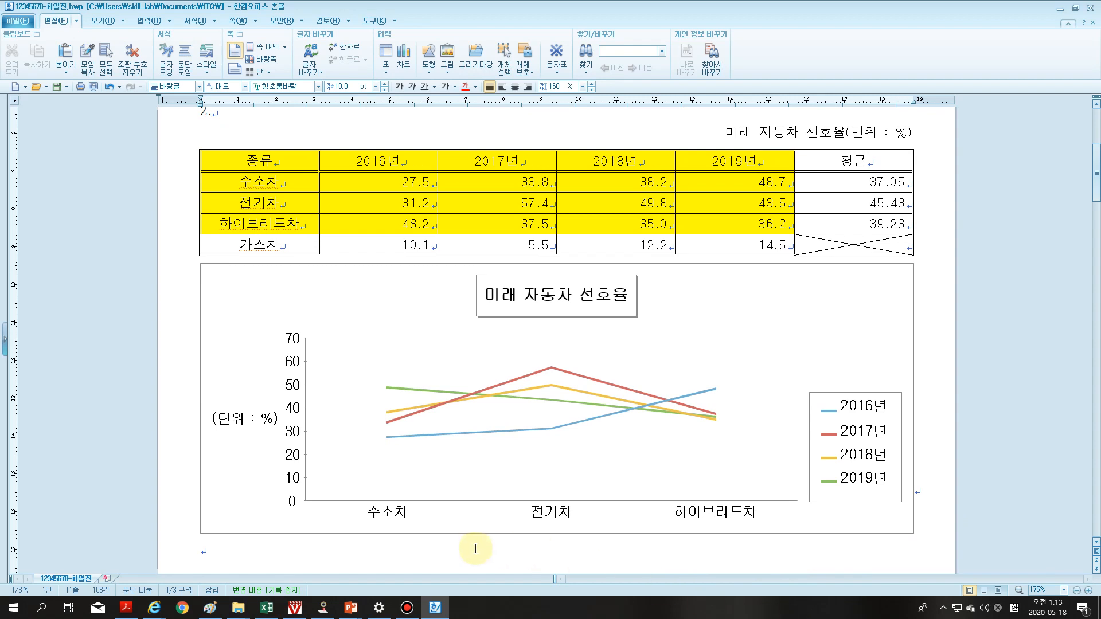